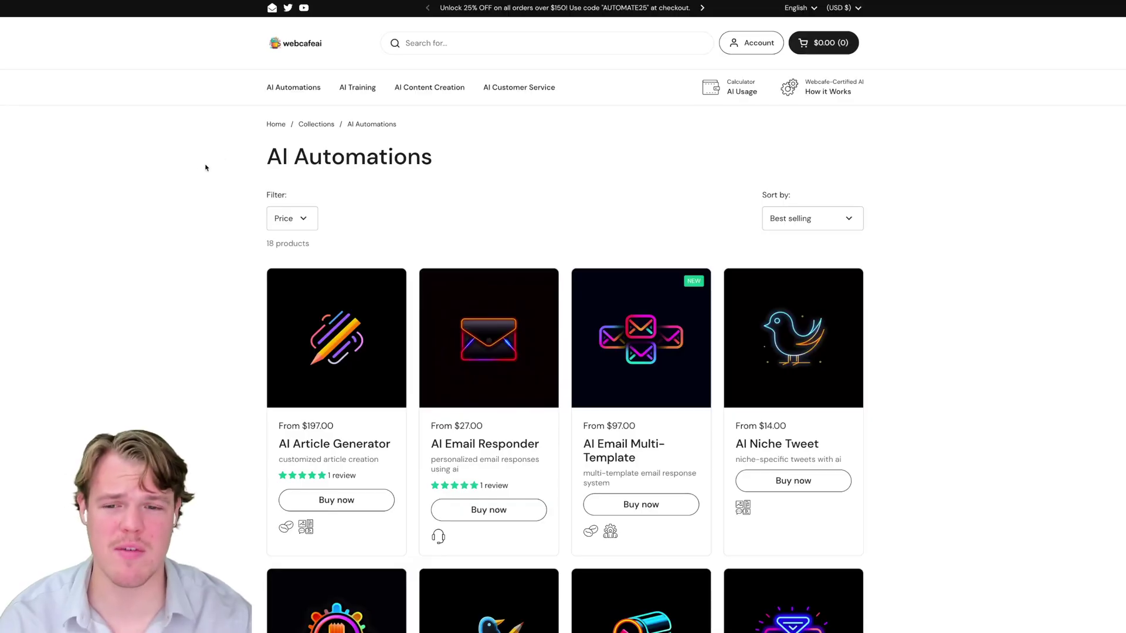
pyautogui.scroll(-3, 201, 168)
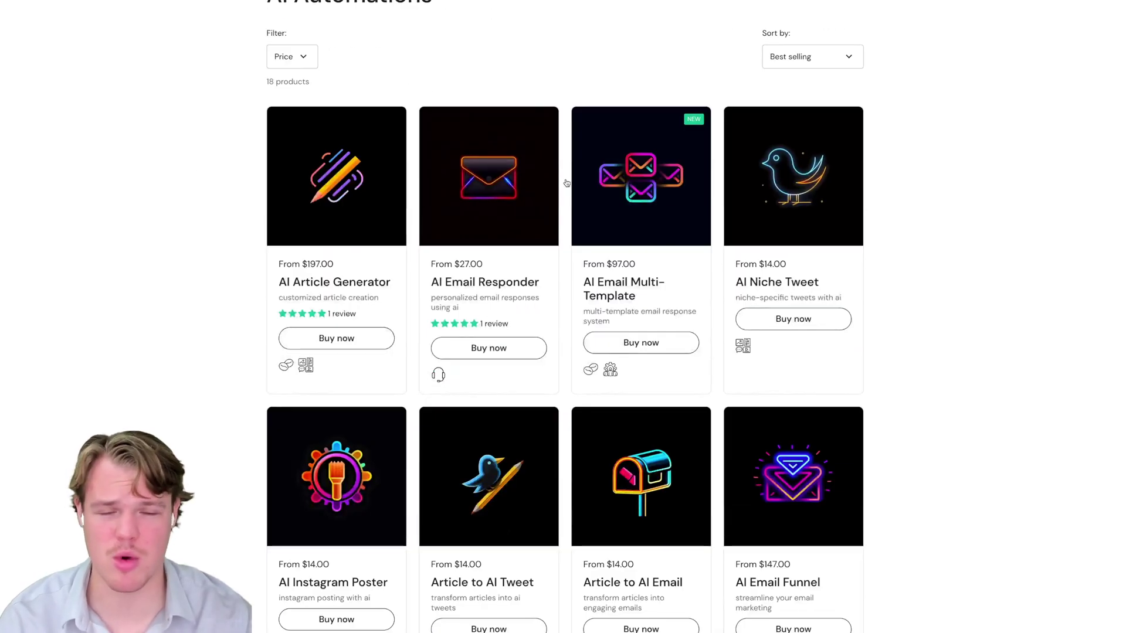
pyautogui.scroll(-2, 223, 171)
pyautogui.scroll(-15, 223, 171)
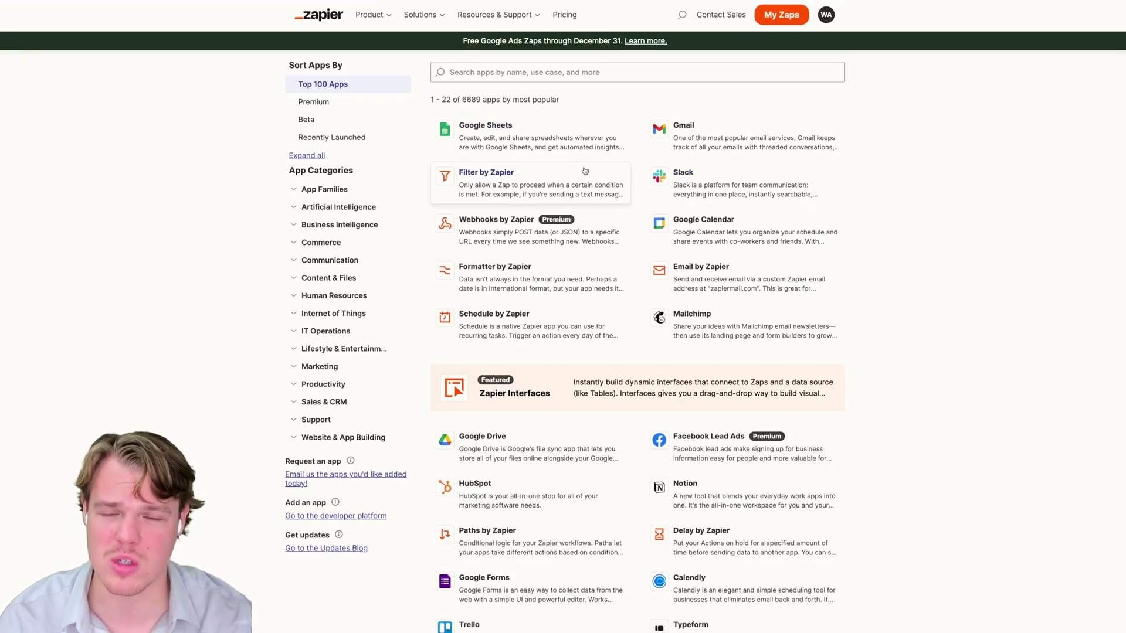
# Scroll to Google Drive's supported triggers and actions and filter the list to actions only.
pyautogui.scroll(-1, 524, 468)
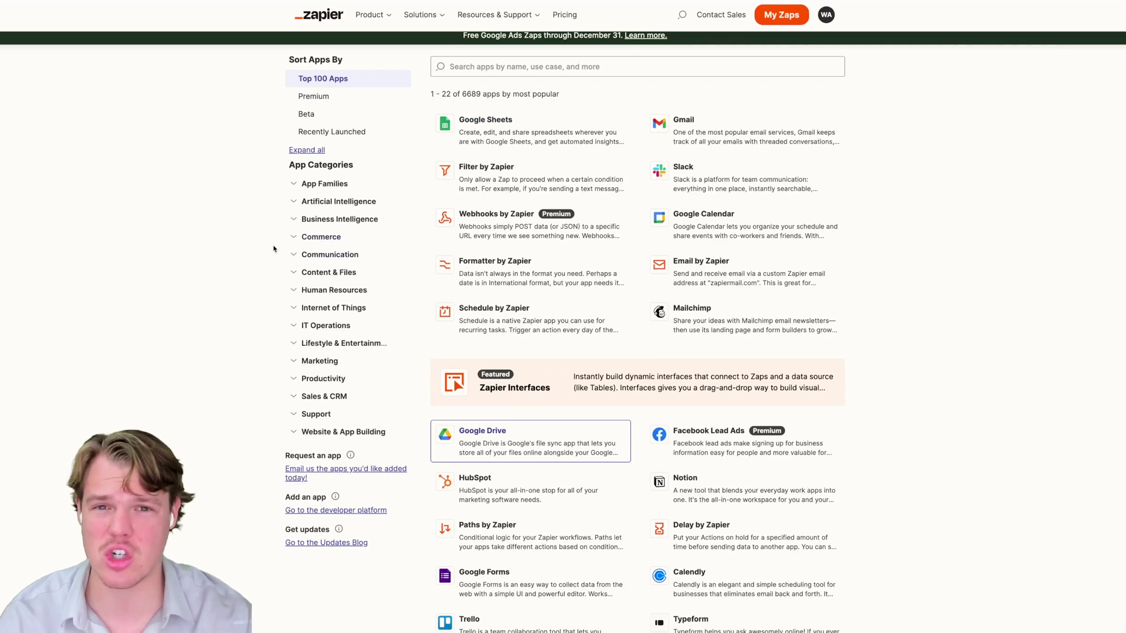
pyautogui.scroll(-3, 287, 286)
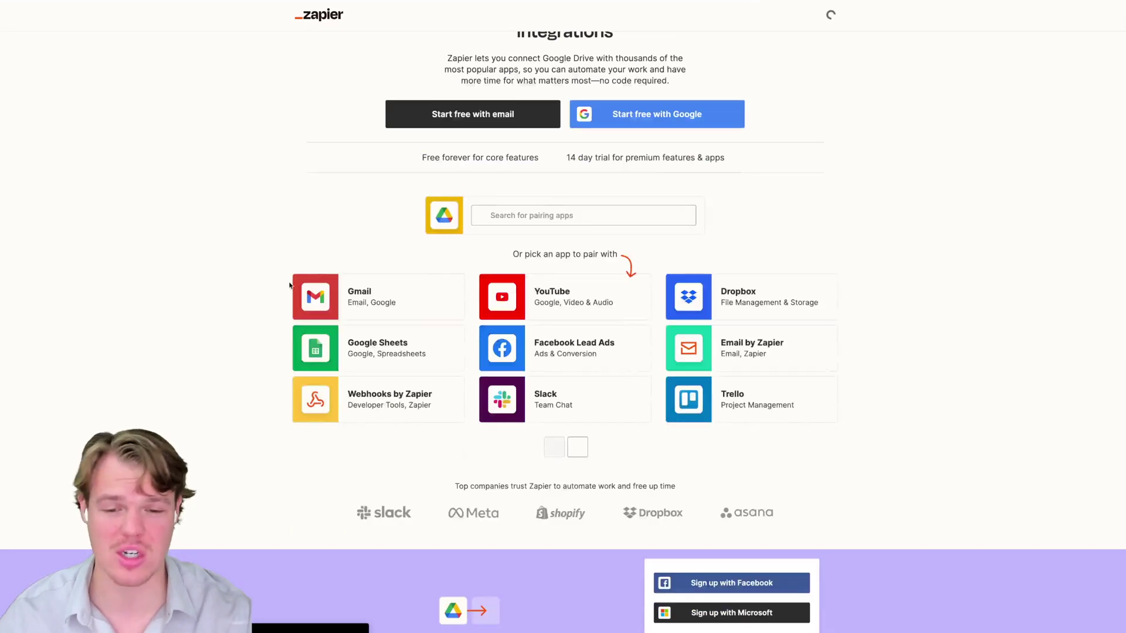
pyautogui.scroll(-20, 290, 285)
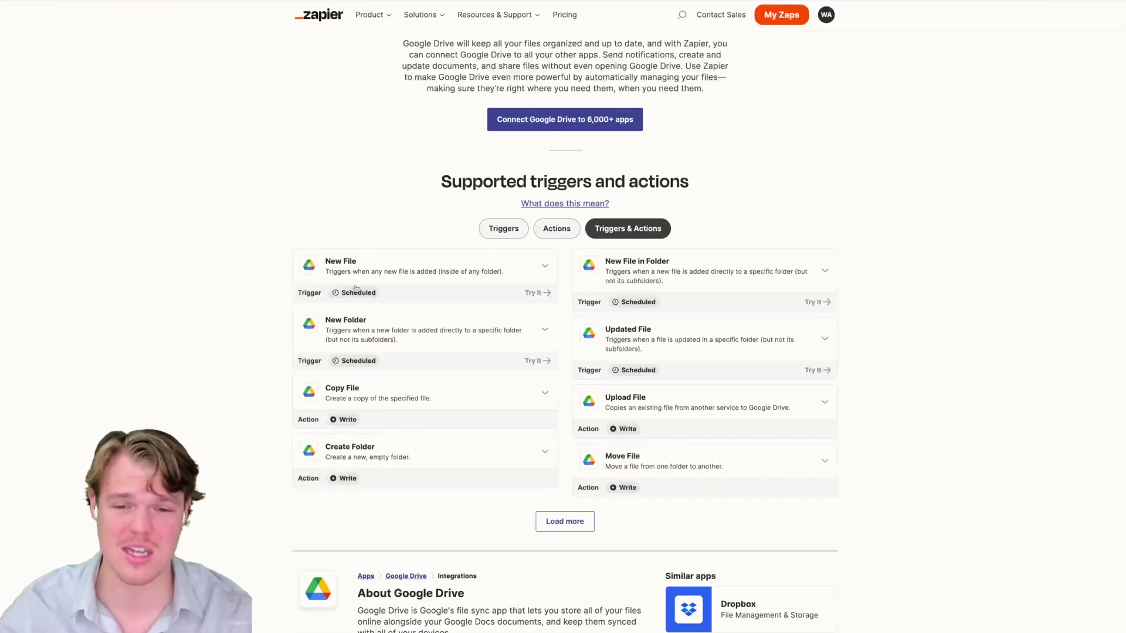
pyautogui.click(504, 237)
pyautogui.click(506, 239)
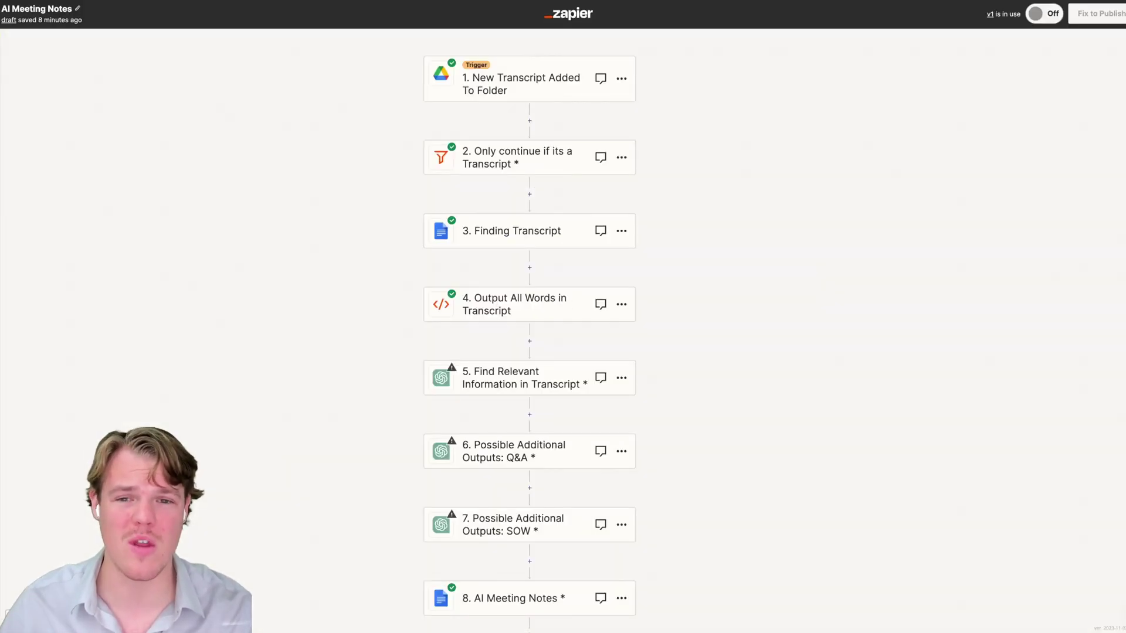
# Pan and scroll the canvas to review all eight steps, from transcript trigger to Google Docs.
pyautogui.moveTo(359, 213); pyautogui.dragTo(387, 209)
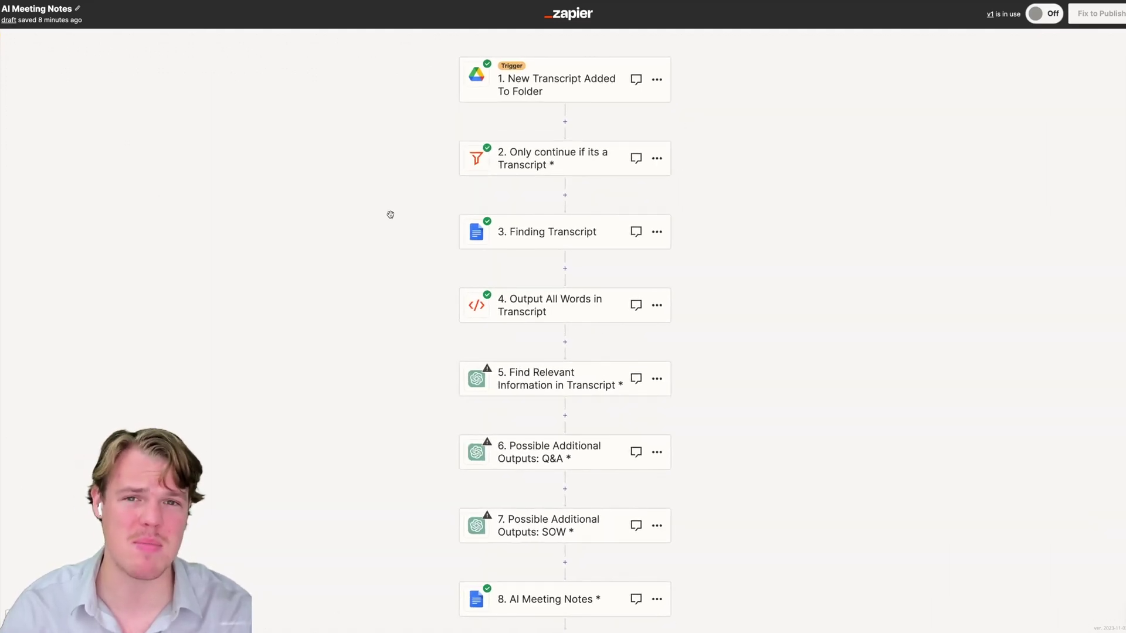
pyautogui.moveTo(391, 215); pyautogui.dragTo(368, 233)
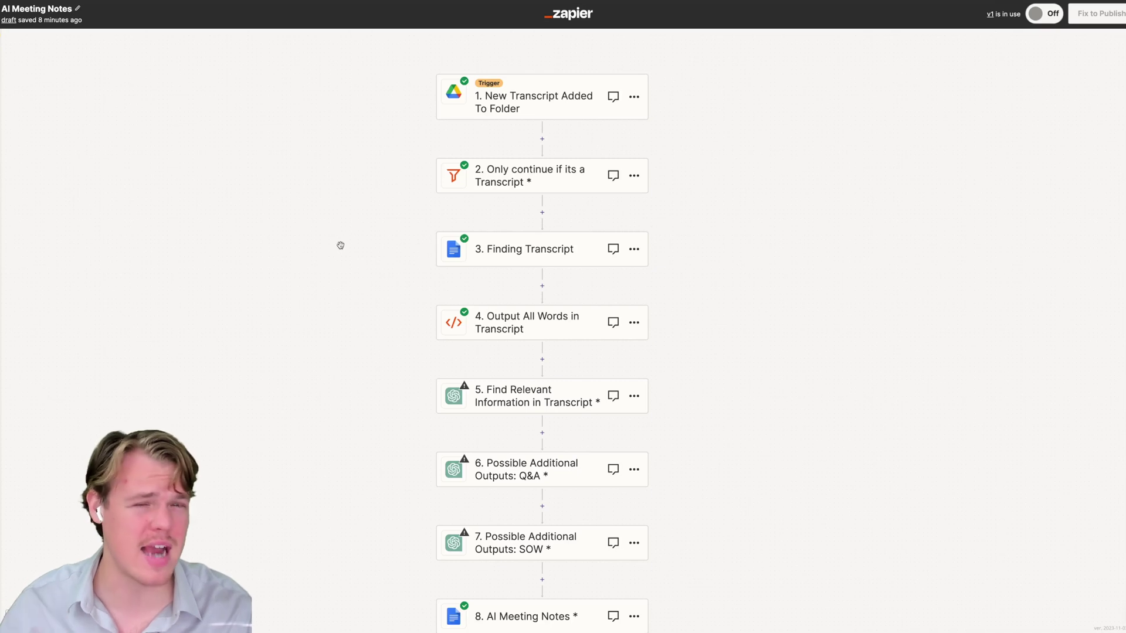
pyautogui.scroll(-3, 343, 241)
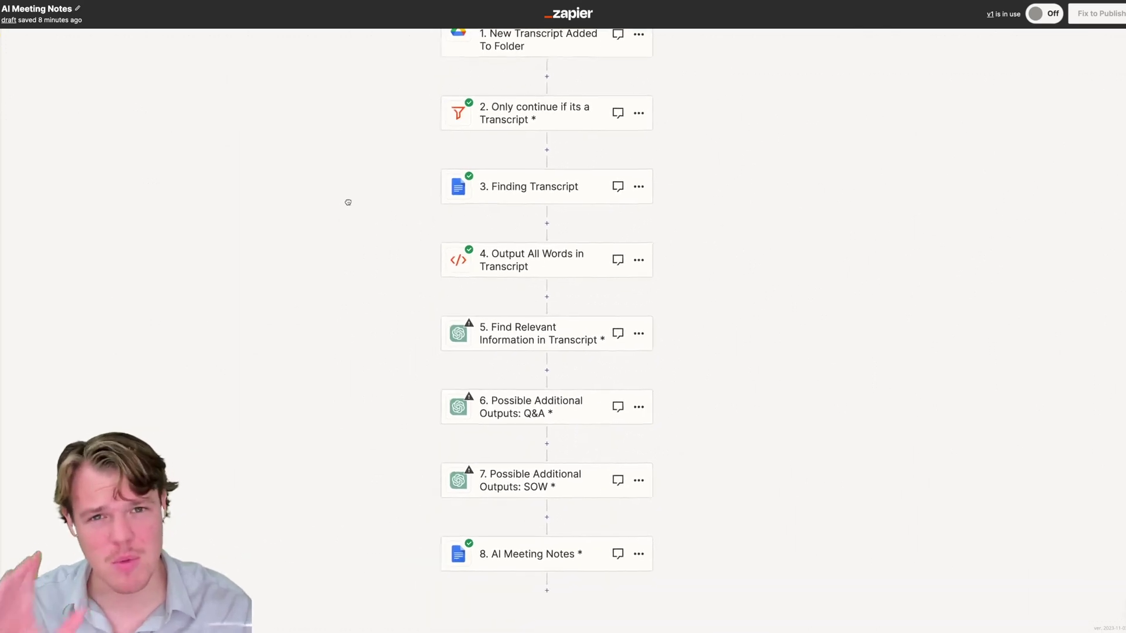
pyautogui.scroll(-1, 348, 202)
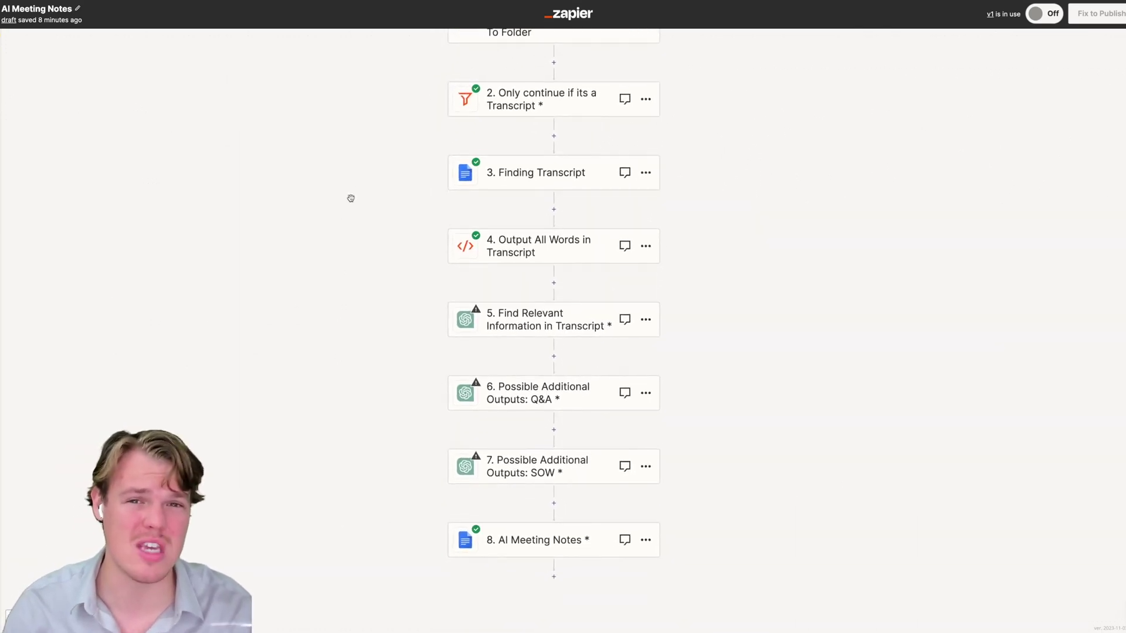
pyautogui.scroll(-2, 349, 223)
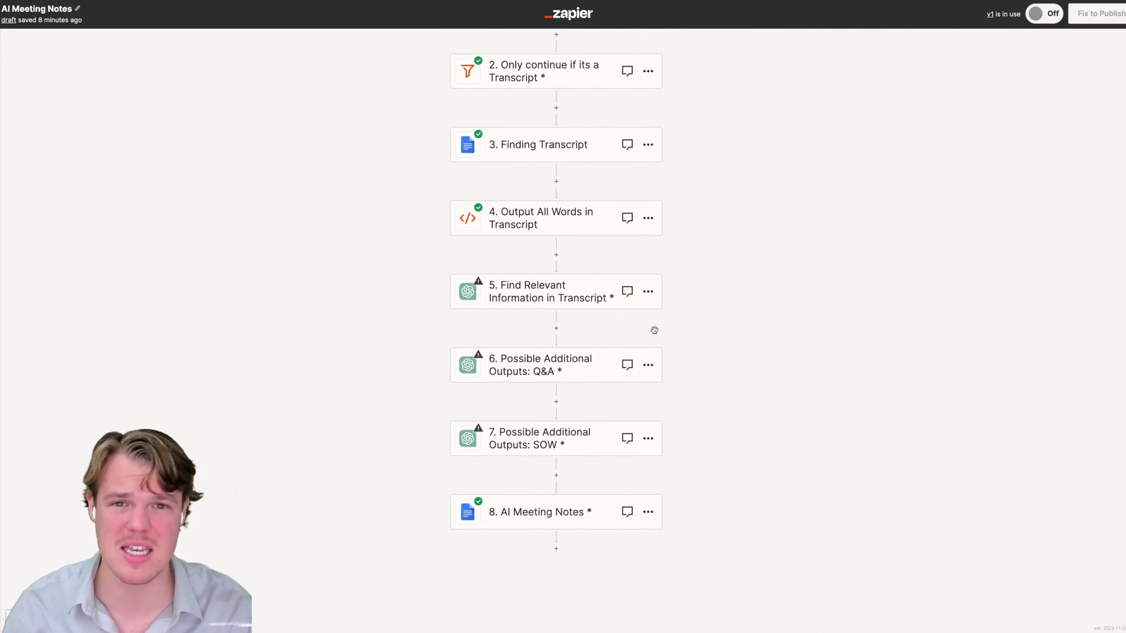
pyautogui.scroll(7, 742, 321)
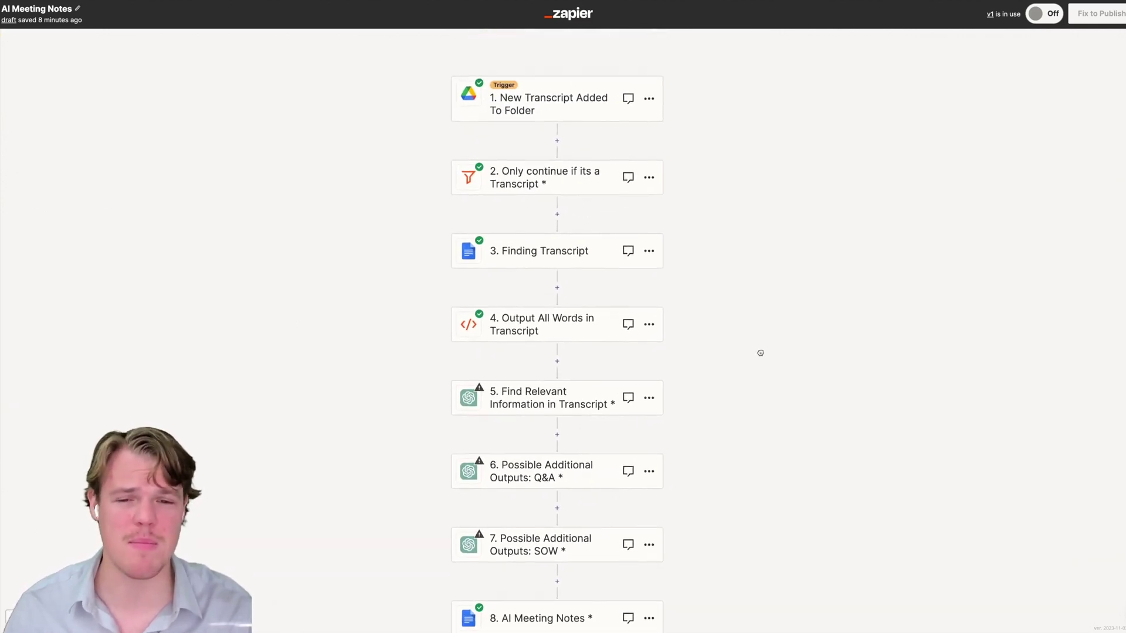
pyautogui.scroll(1, 759, 352)
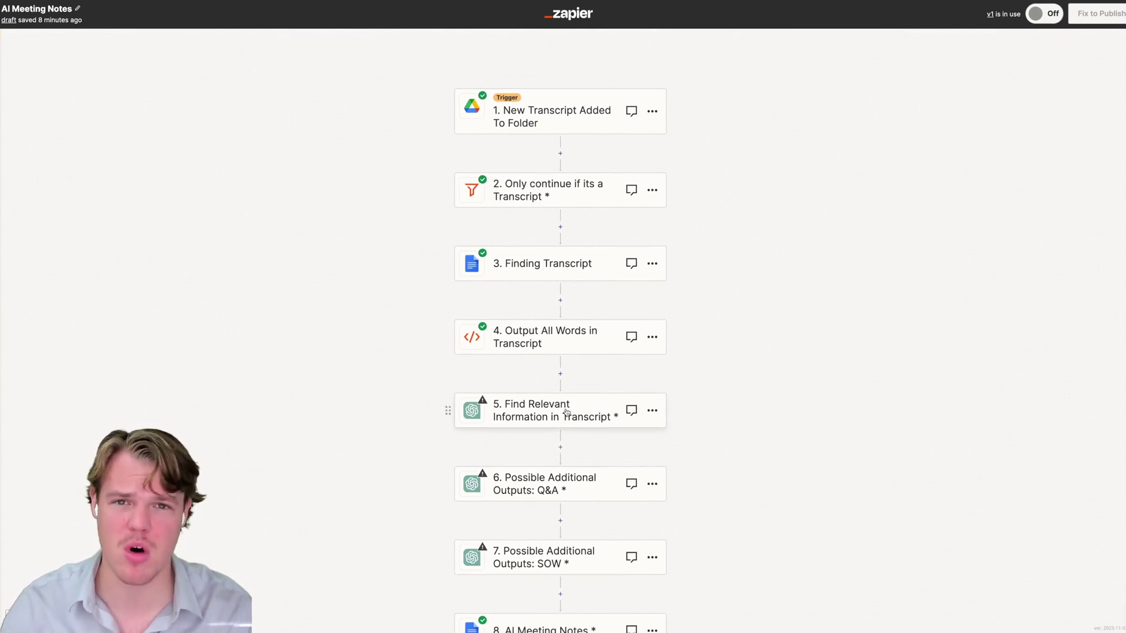
pyautogui.scroll(-3, 766, 369)
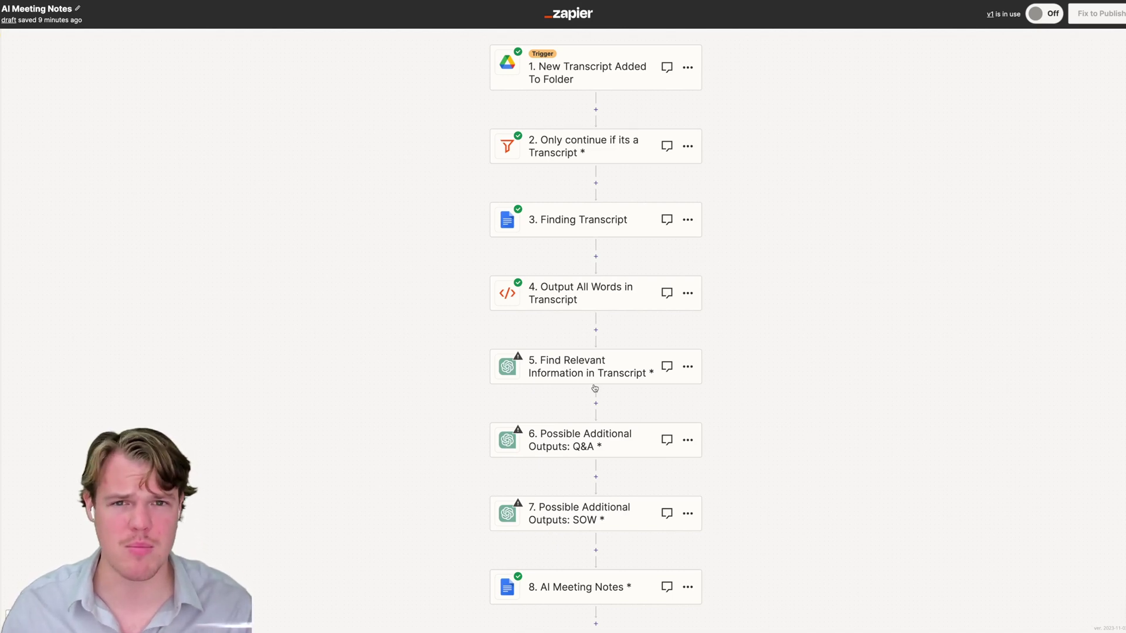
pyautogui.scroll(-3, 595, 389)
pyautogui.hscroll(1, 594, 388)
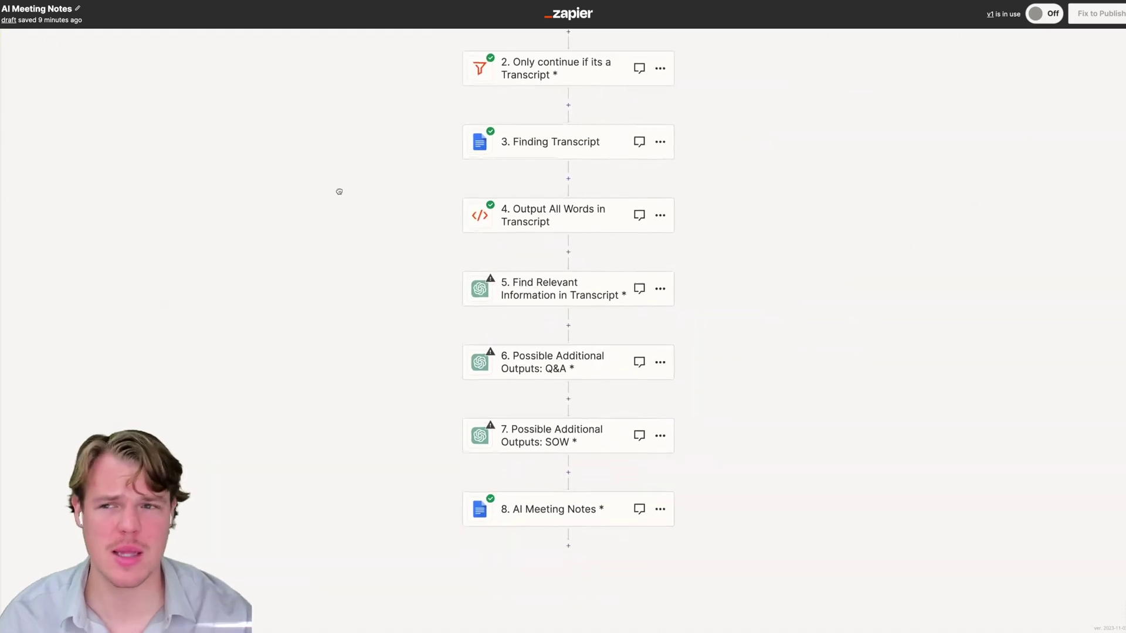
# Test step 5 'Find Relevant Information in Transcript' and scroll through its ChatGPT output.
pyautogui.click(578, 288)
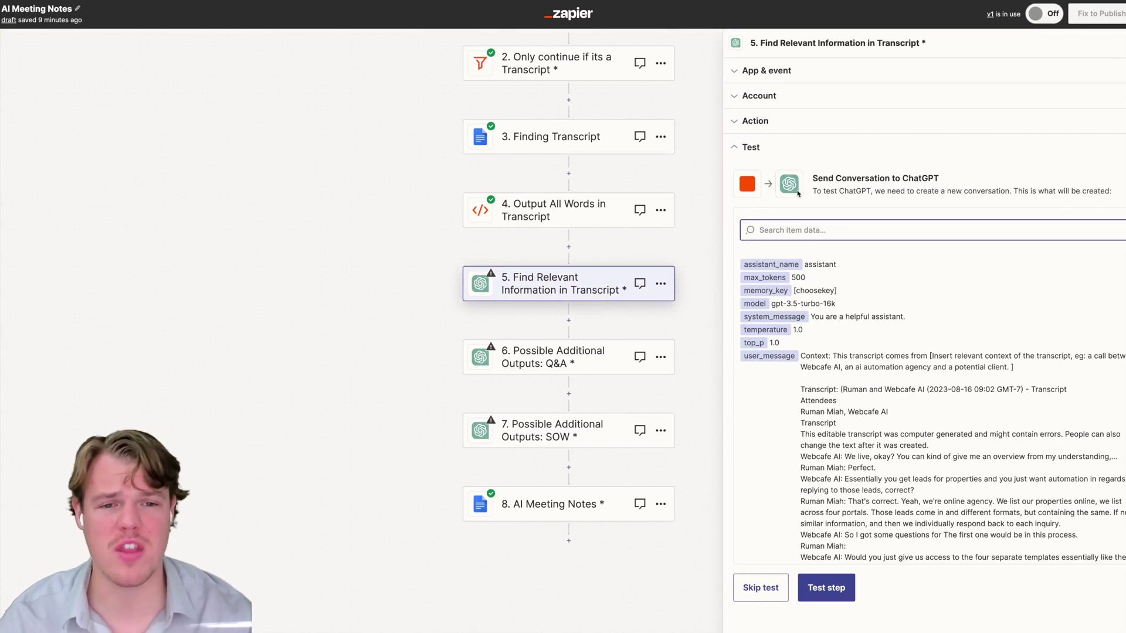
pyautogui.scroll(-5, 818, 350)
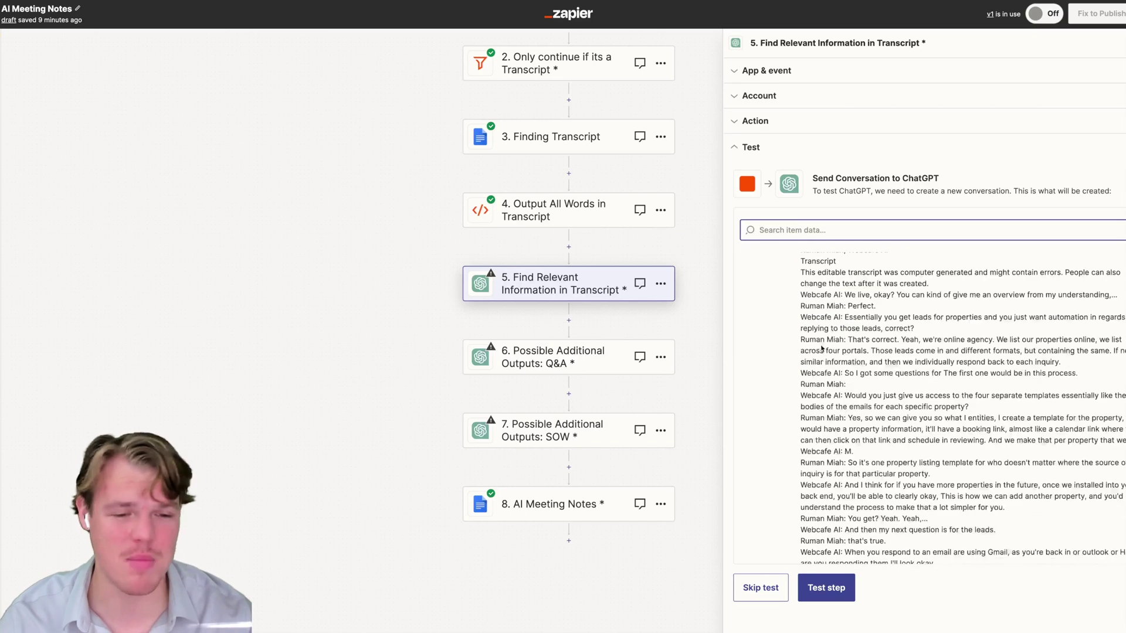
pyautogui.scroll(-10, 821, 348)
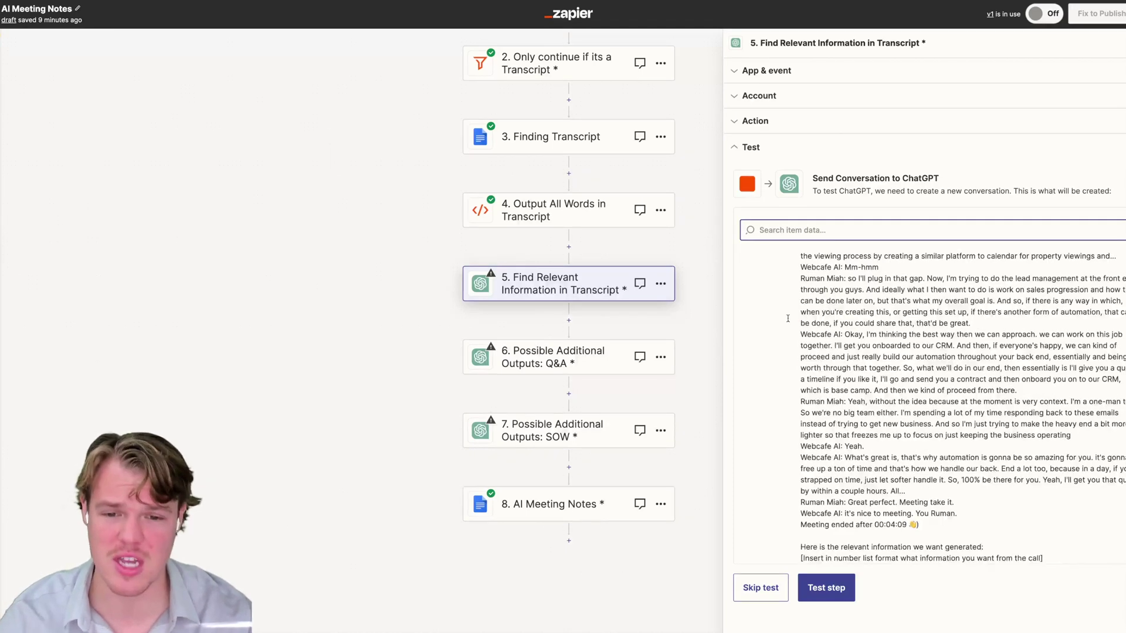
pyautogui.scroll(-5, 890, 346)
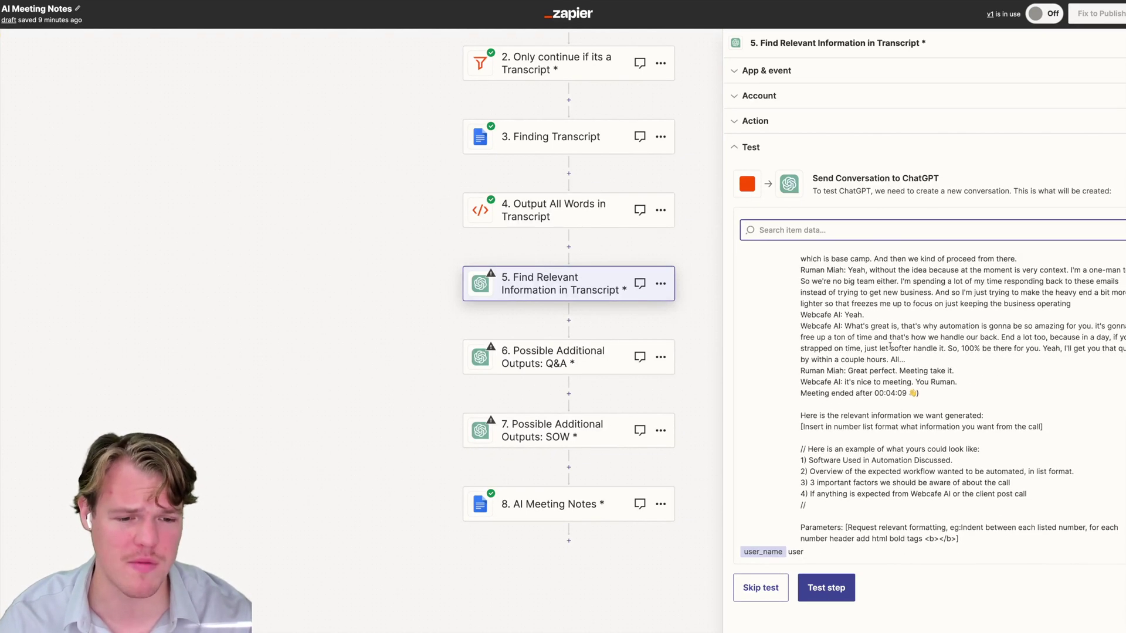
pyautogui.click(820, 587)
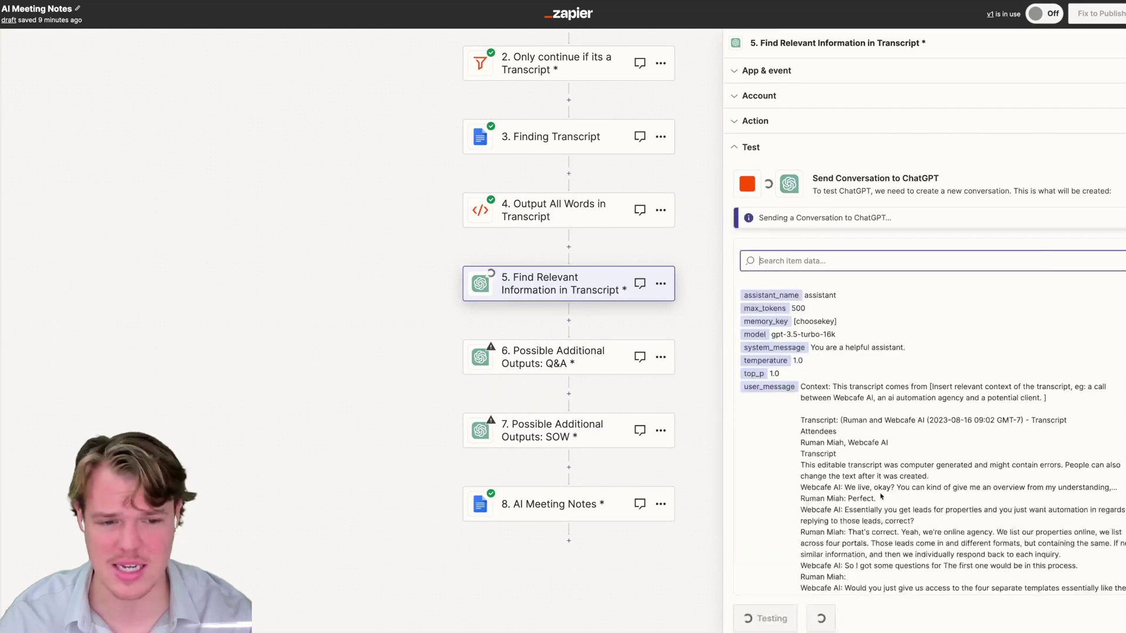
pyautogui.scroll(-15, 879, 469)
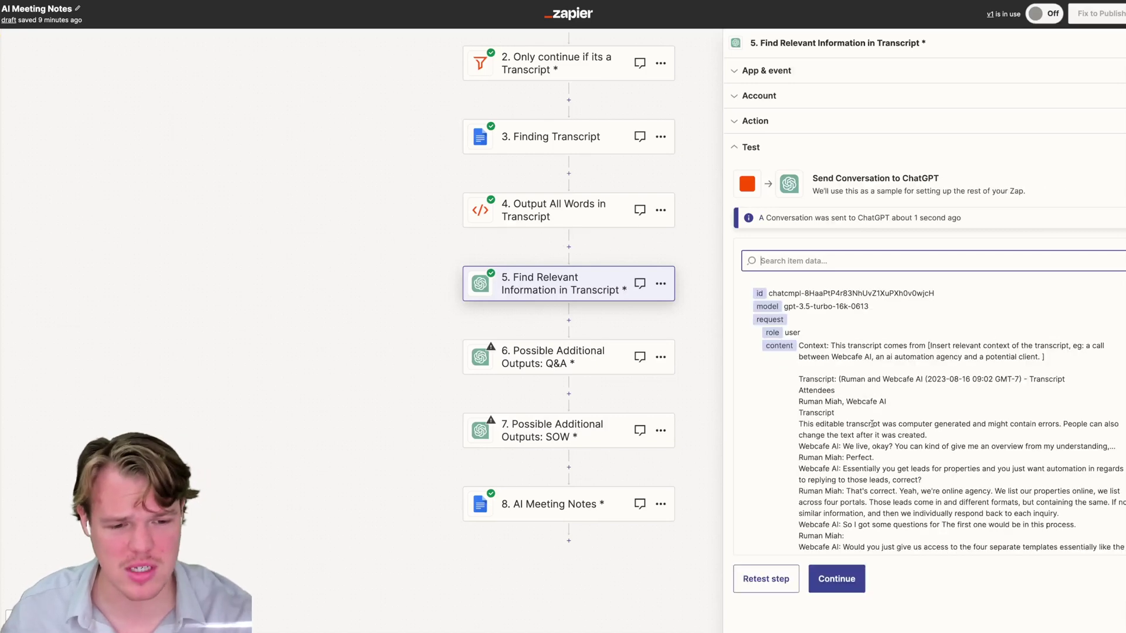
pyautogui.scroll(-20, 872, 423)
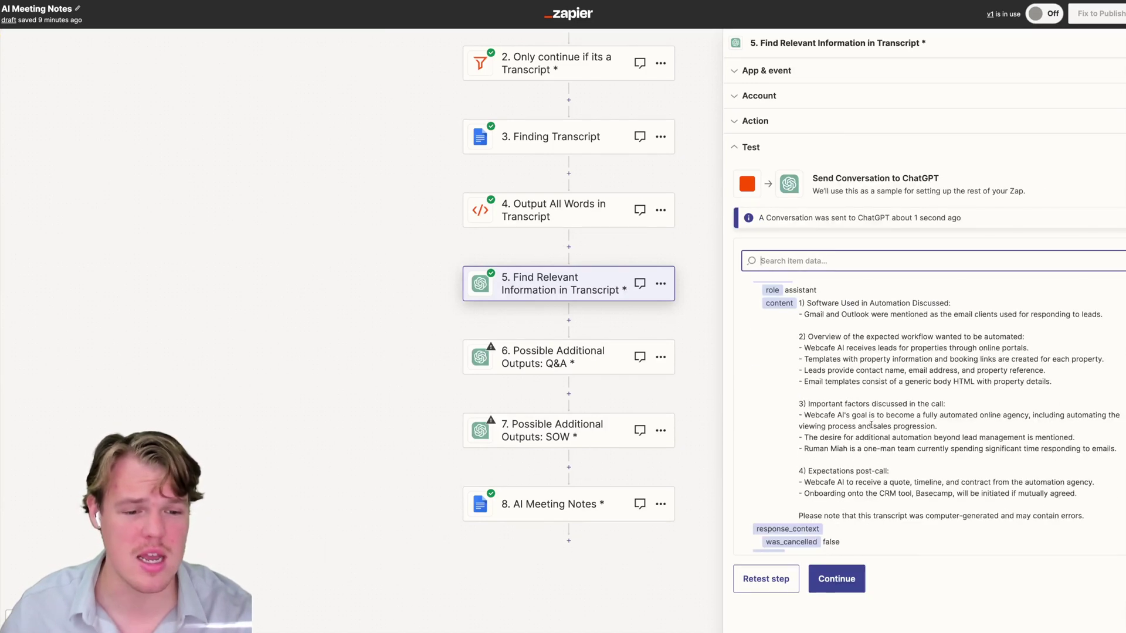
pyautogui.scroll(1, 871, 424)
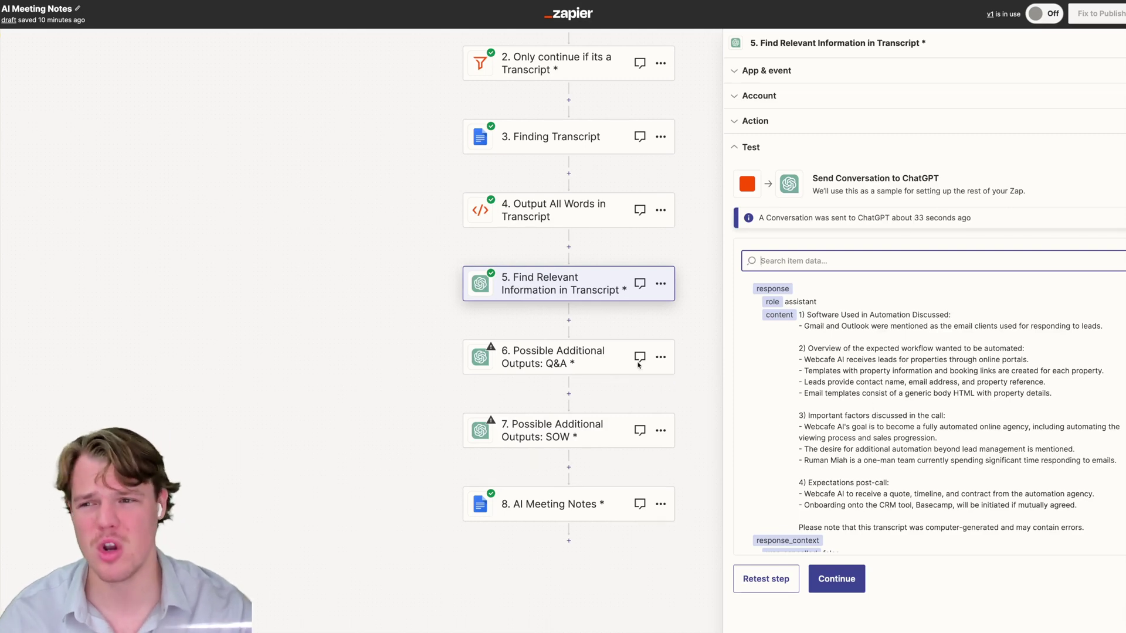
# Close step 5's panel and open the trigger step's Google Drive 'New File in Folder' settings.
pyautogui.moveTo(390, 294); pyautogui.dragTo(320, 251)
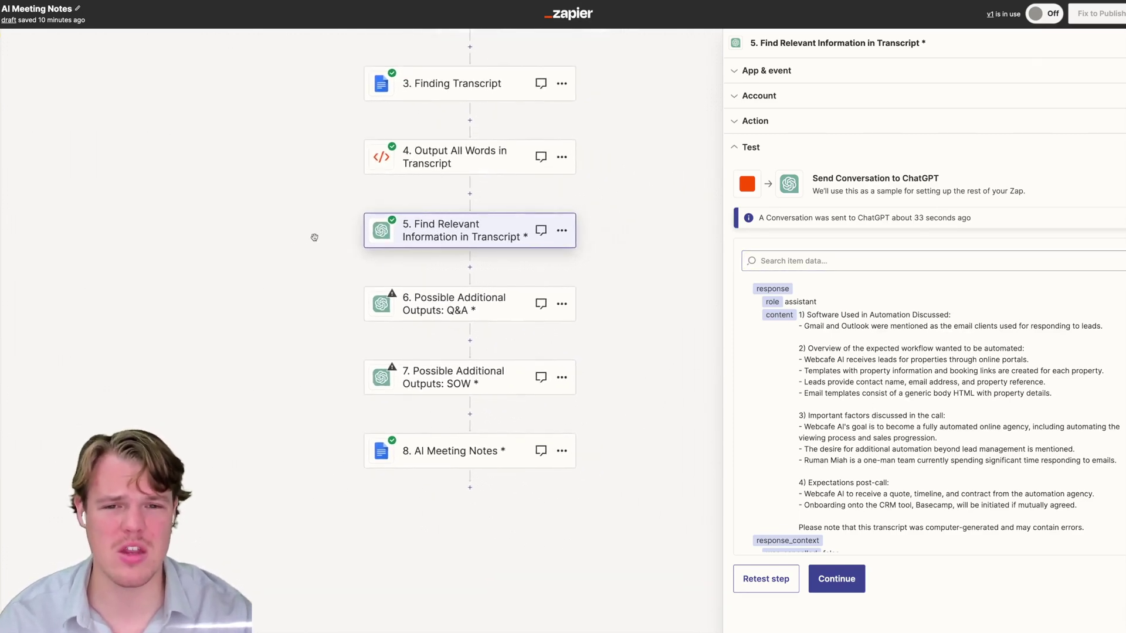
pyautogui.scroll(5, 641, 234)
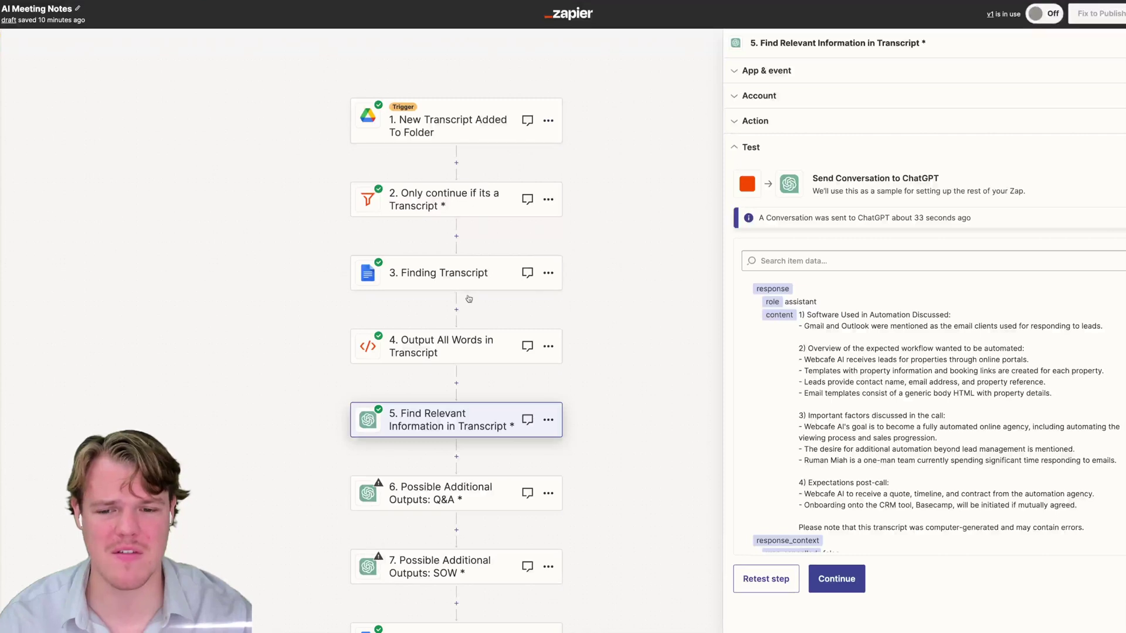
pyautogui.scroll(-3, 615, 431)
pyautogui.scroll(1, 608, 350)
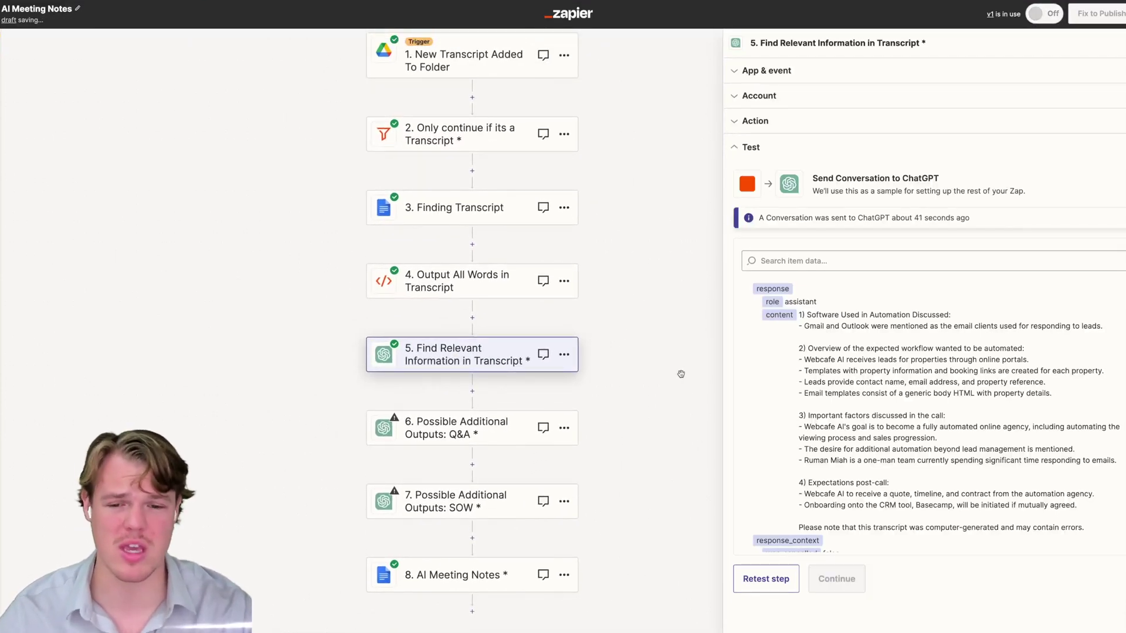
pyautogui.scroll(-2, 663, 380)
pyautogui.scroll(1, 650, 385)
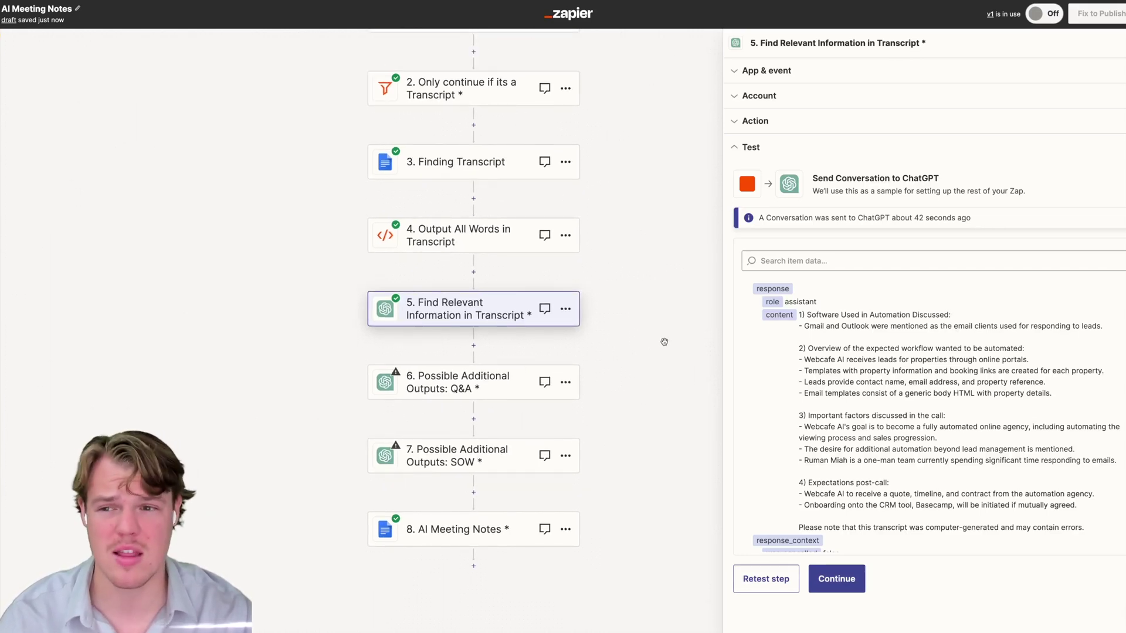
pyautogui.scroll(-1, 664, 342)
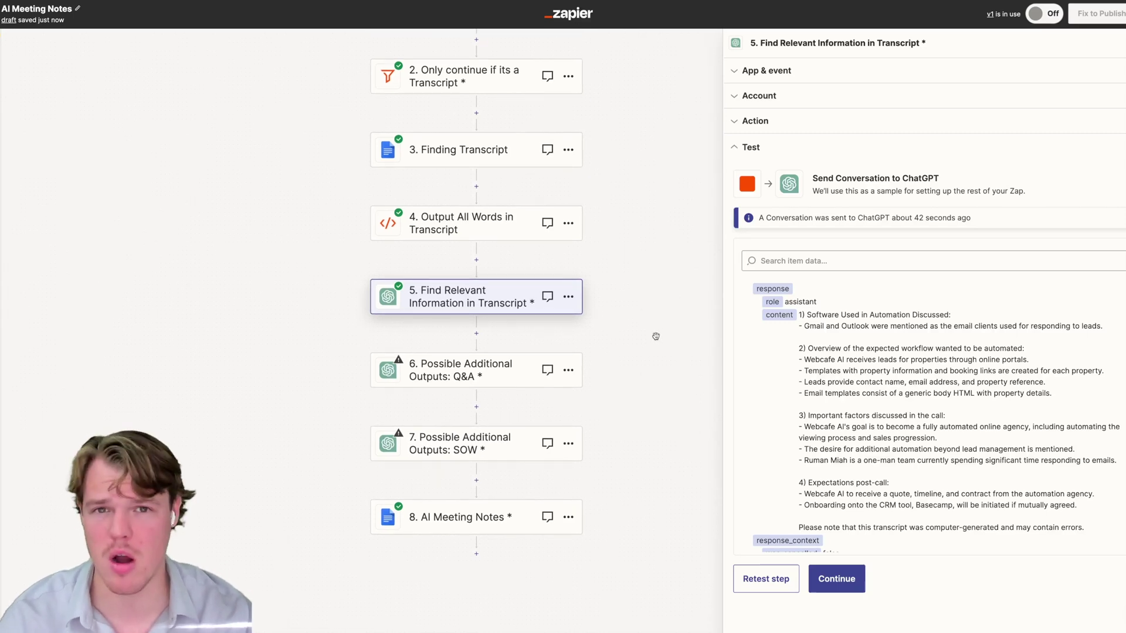
pyautogui.scroll(5, 669, 384)
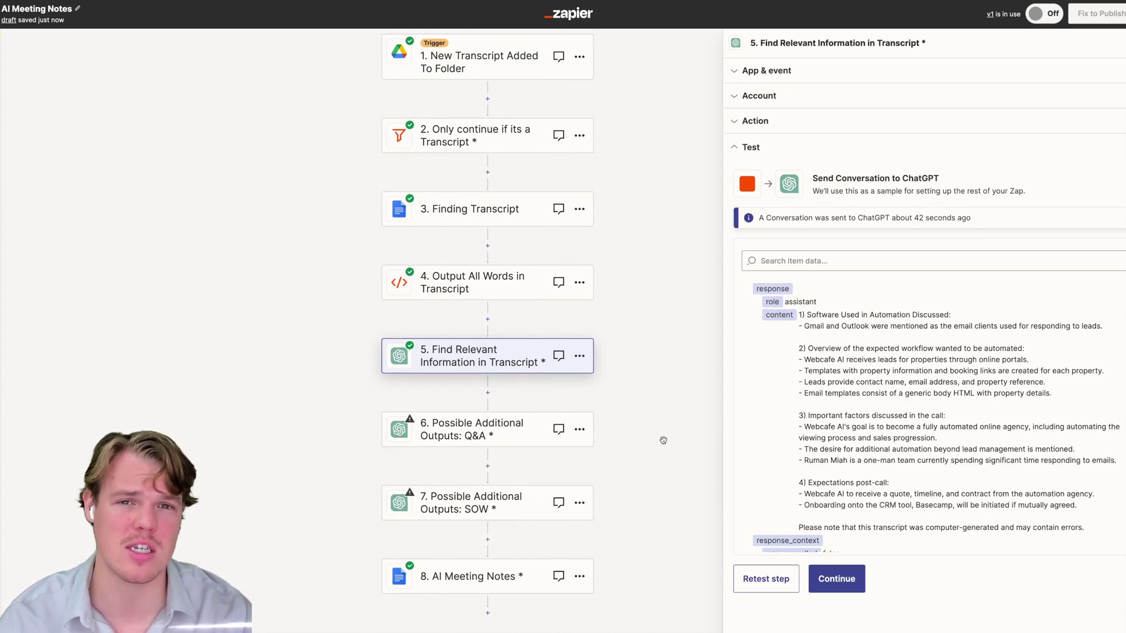
pyautogui.moveTo(663, 440); pyautogui.dragTo(682, 464)
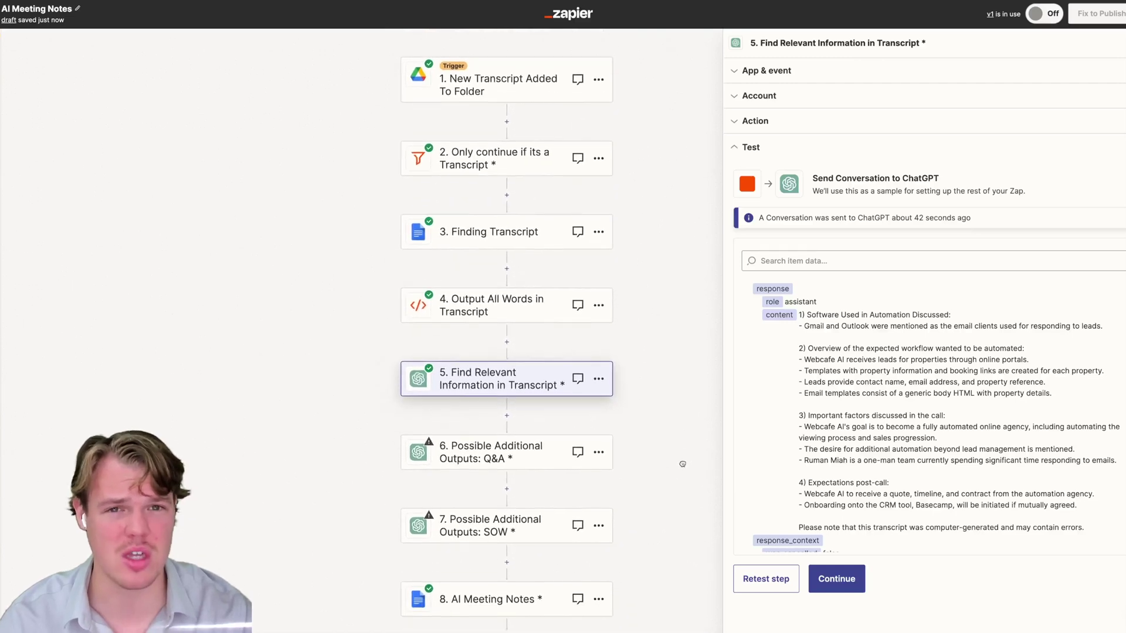
pyautogui.press('Escape')
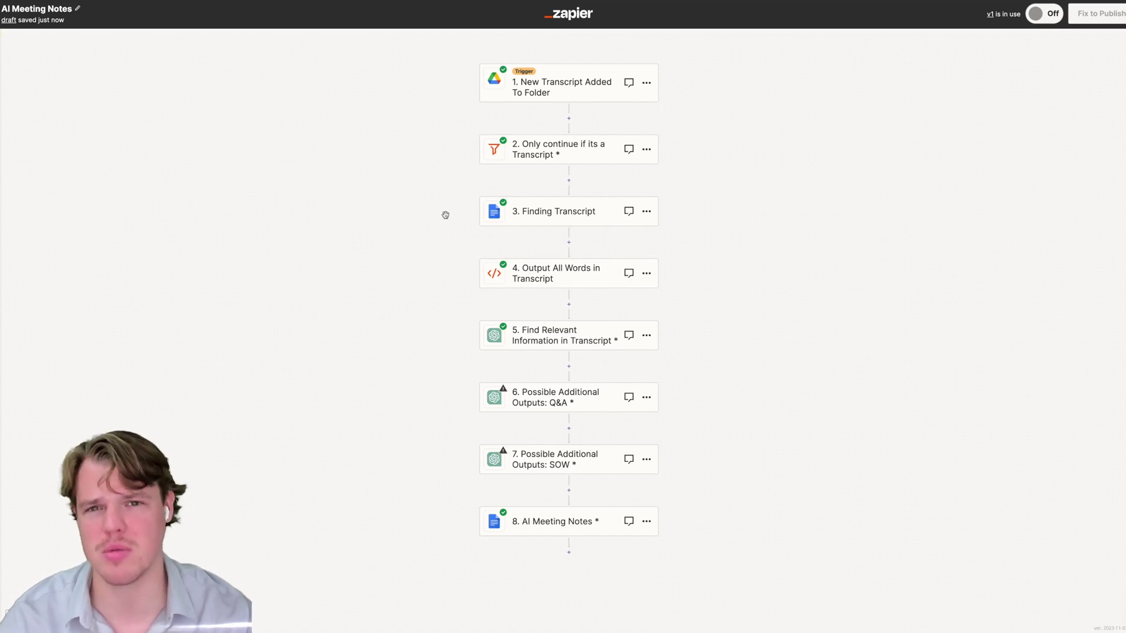
pyautogui.click(634, 89)
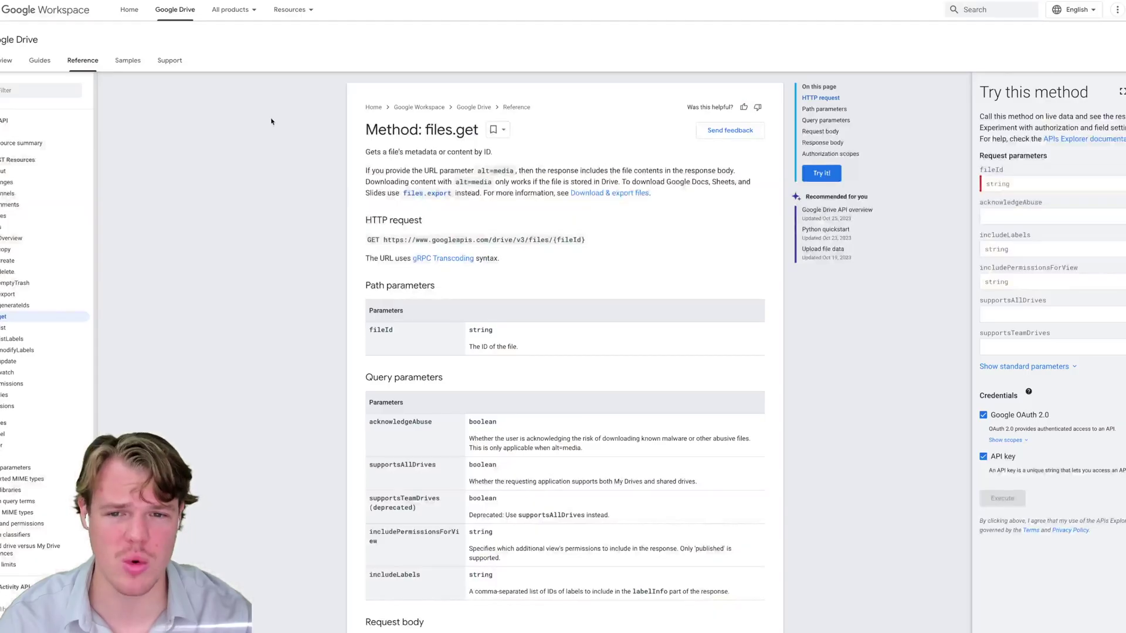
# Read the alt=media paragraph on the files.get page and scroll further down.
pyautogui.moveTo(650, 193); pyautogui.dragTo(282, 178)
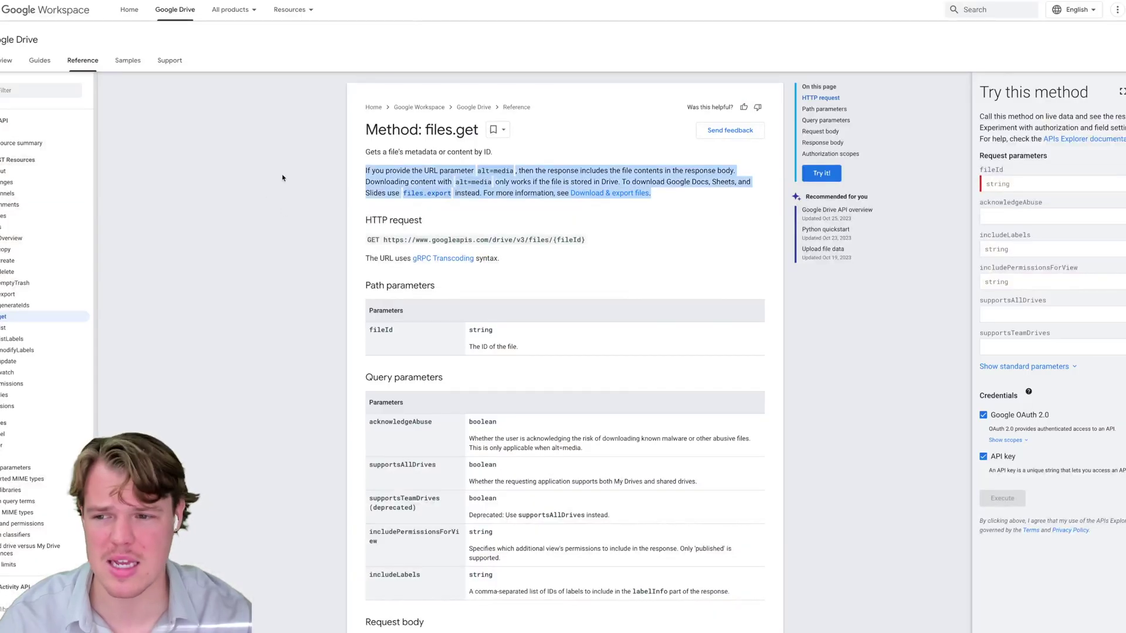
pyautogui.click(322, 194)
pyautogui.scroll(-1, 322, 195)
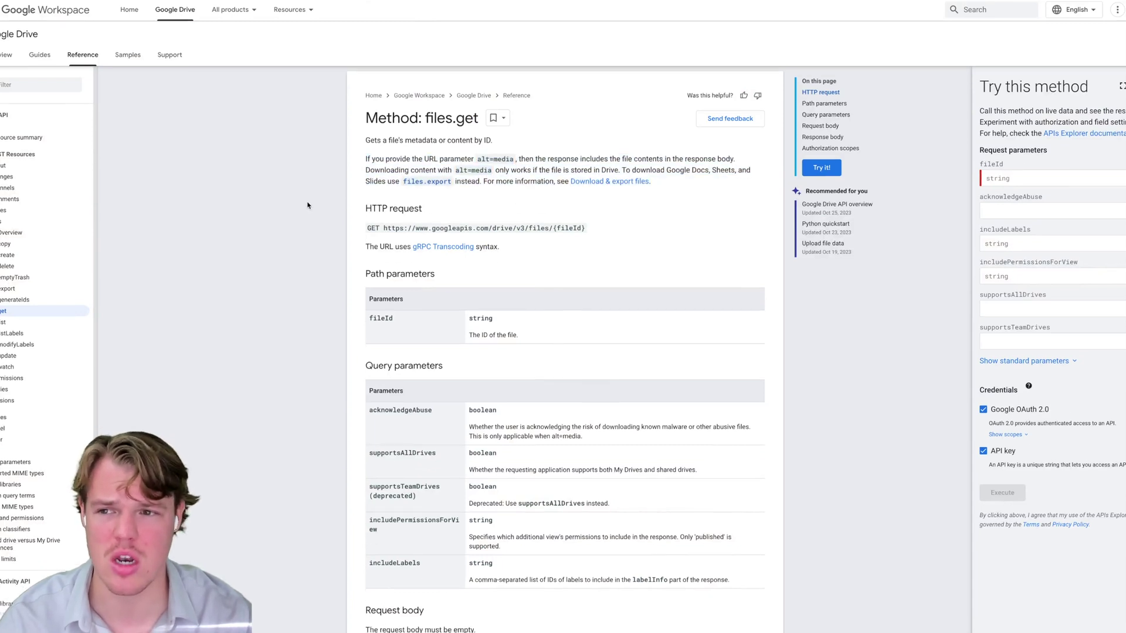
pyautogui.scroll(-1, 322, 193)
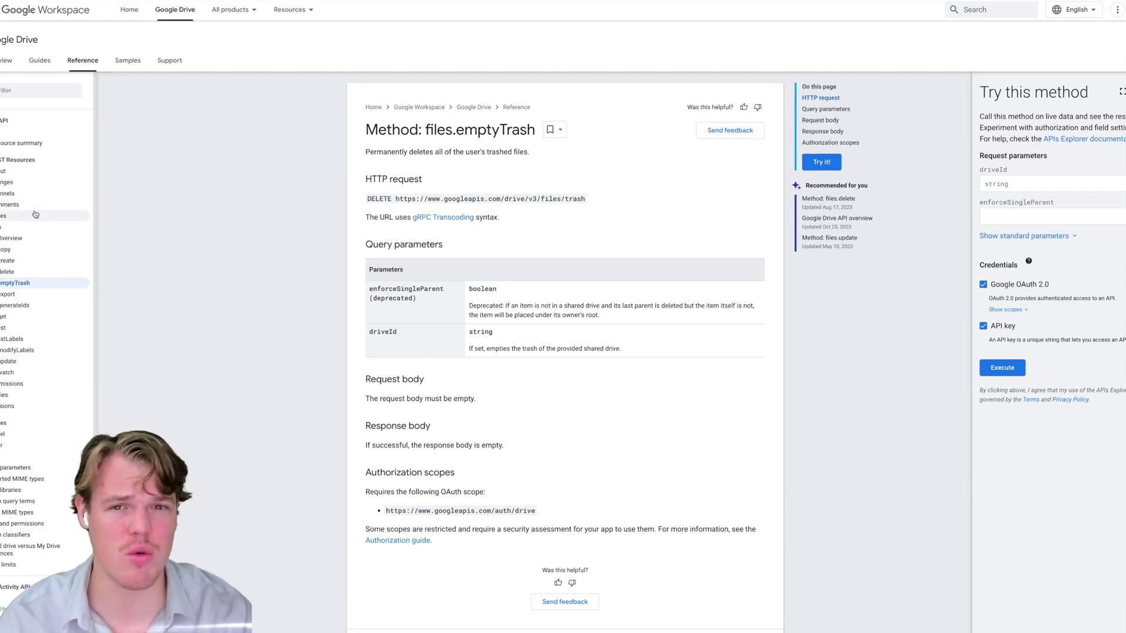
# Expand drives, comments and channels in the sidebar, then open comments.create and comments.get.
pyautogui.click(34, 215)
pyautogui.click(35, 208)
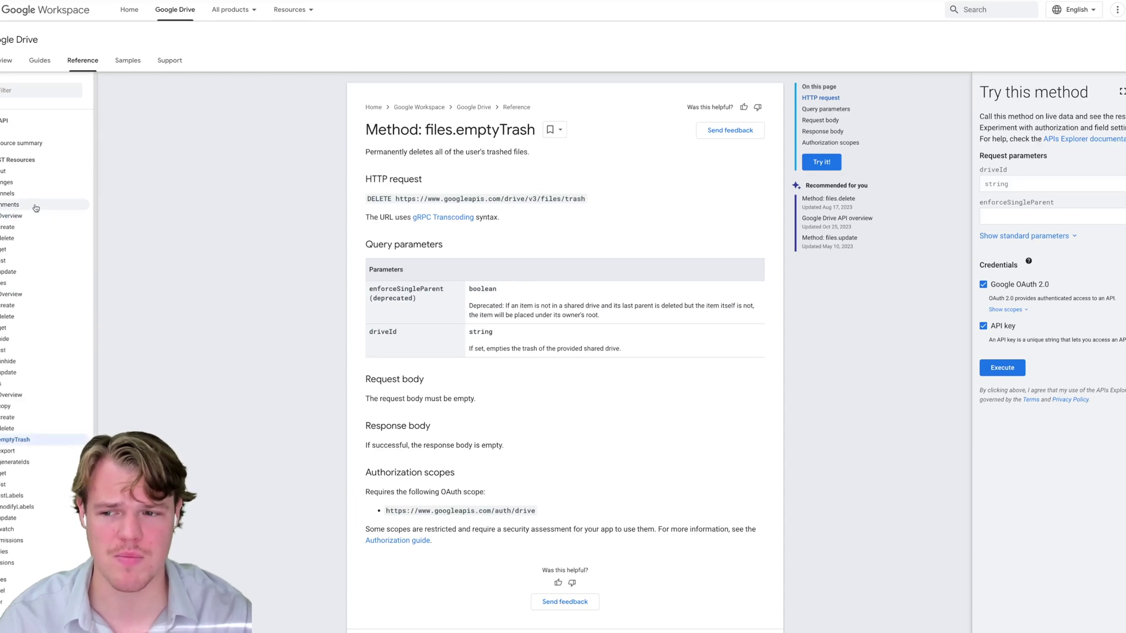
pyautogui.click(34, 196)
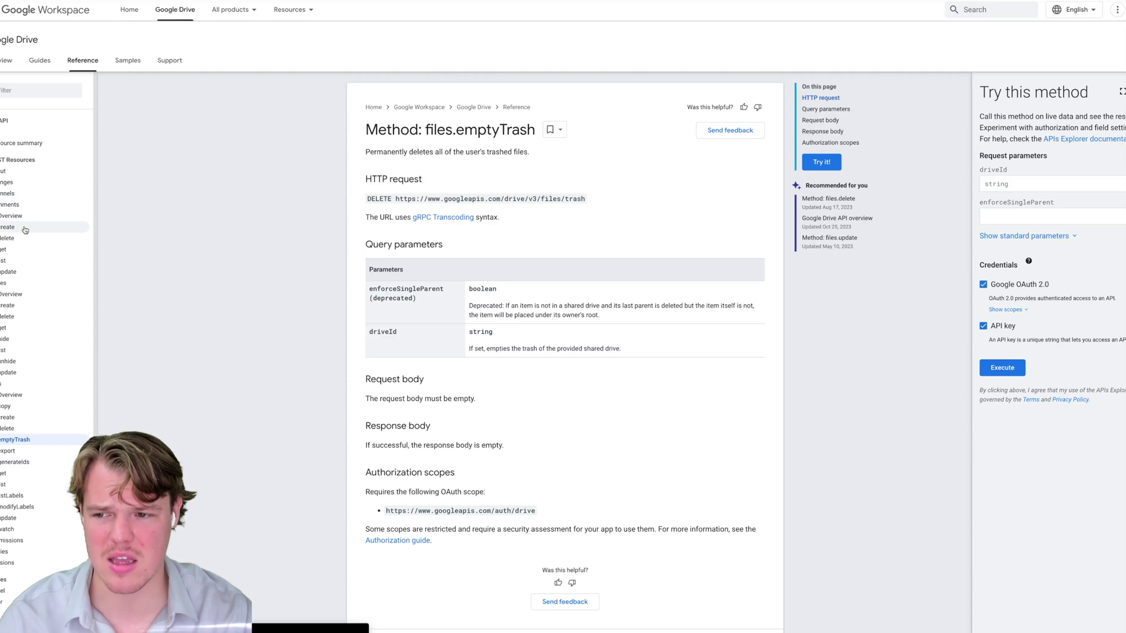
pyautogui.click(25, 228)
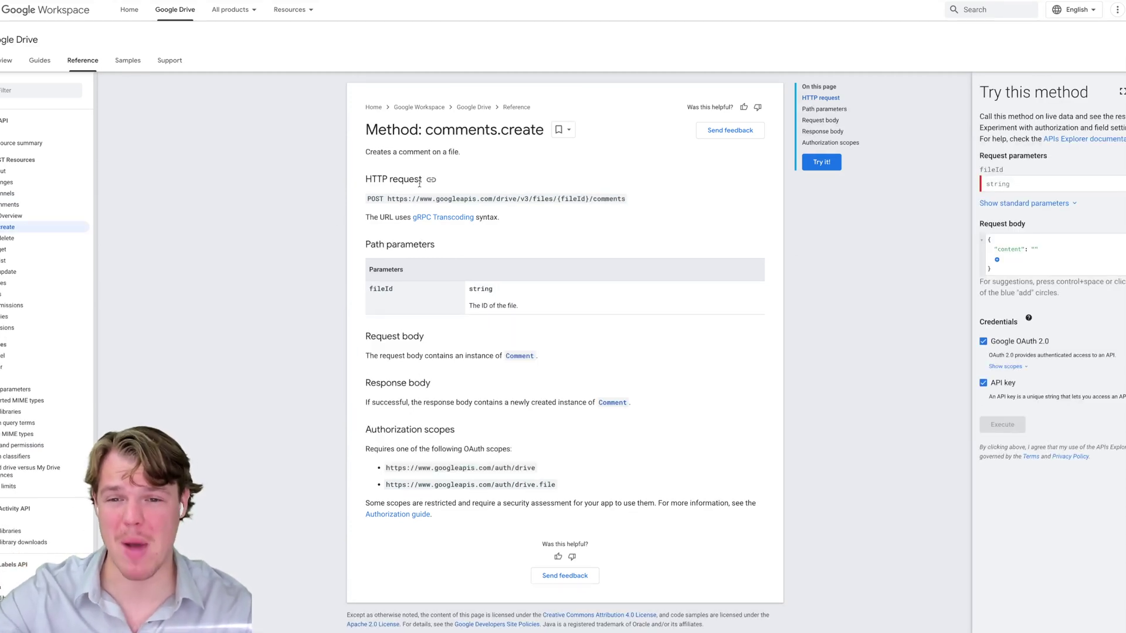
pyautogui.click(36, 250)
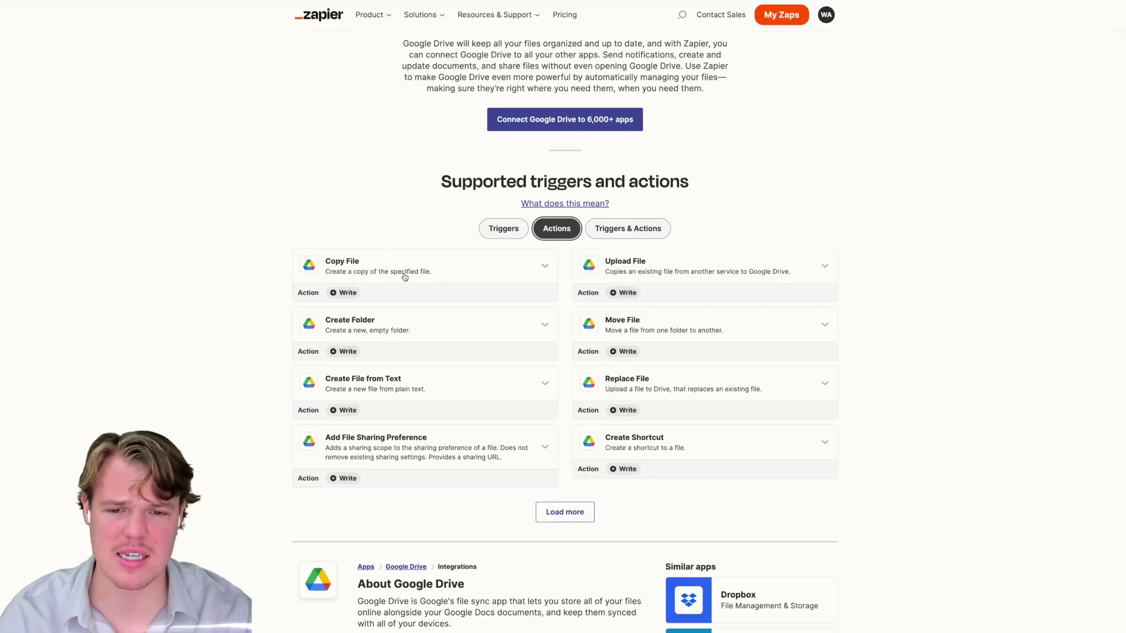
# Toggle Triggers and Actions, then load more to reveal API Request (Beta) and App Extensions (Beta).
pyautogui.click(495, 231)
pyautogui.click(557, 228)
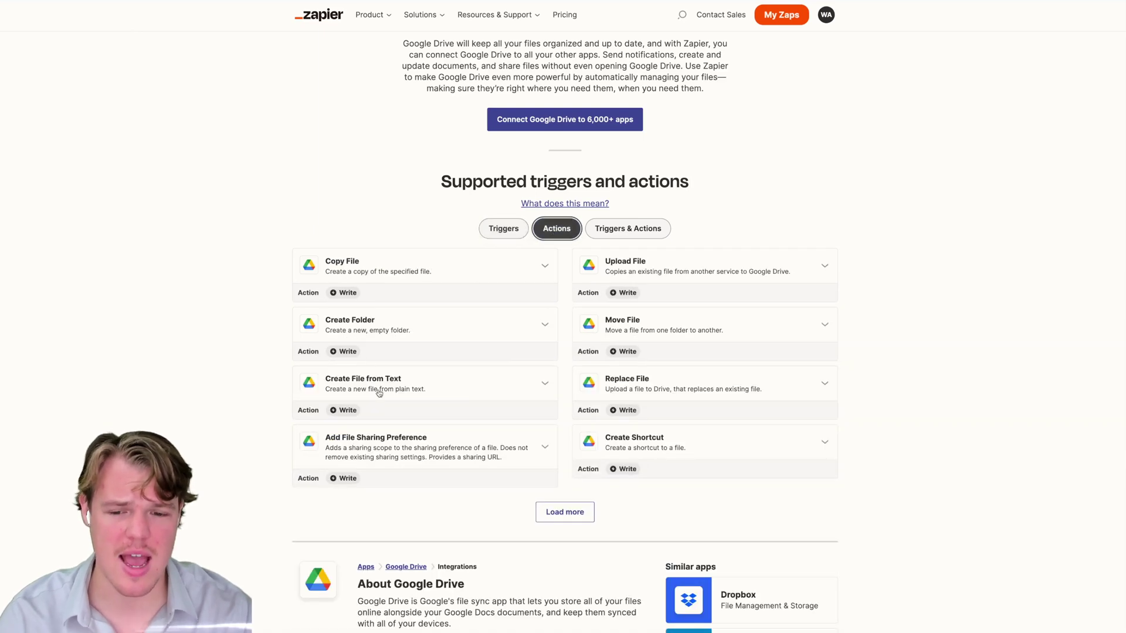
pyautogui.click(566, 513)
pyautogui.scroll(-2, 460, 386)
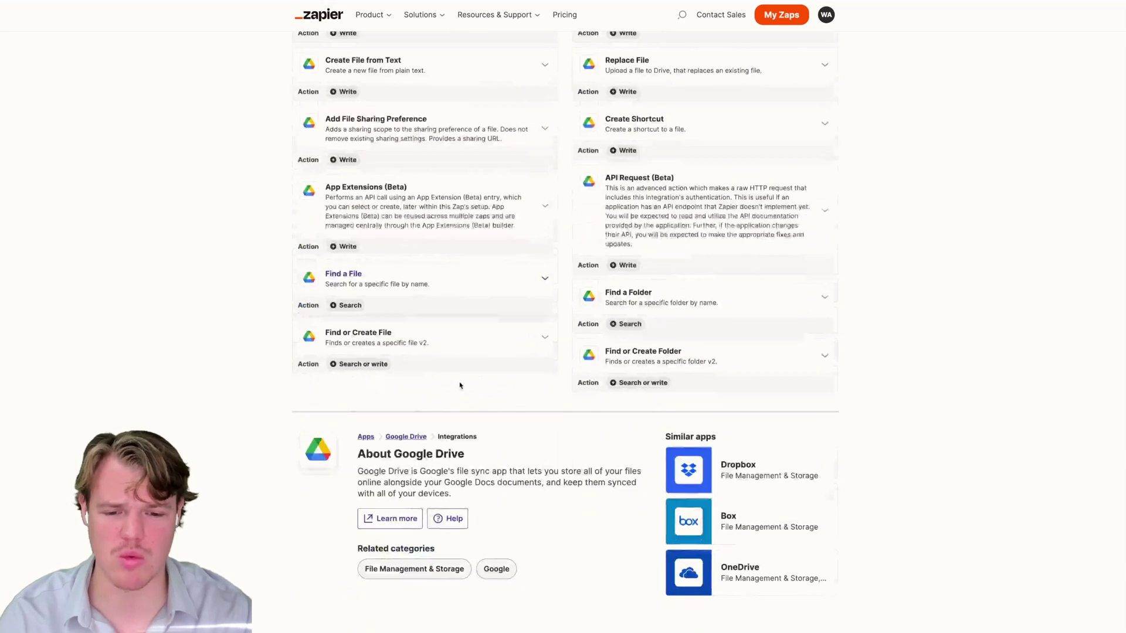
pyautogui.scroll(5, 460, 385)
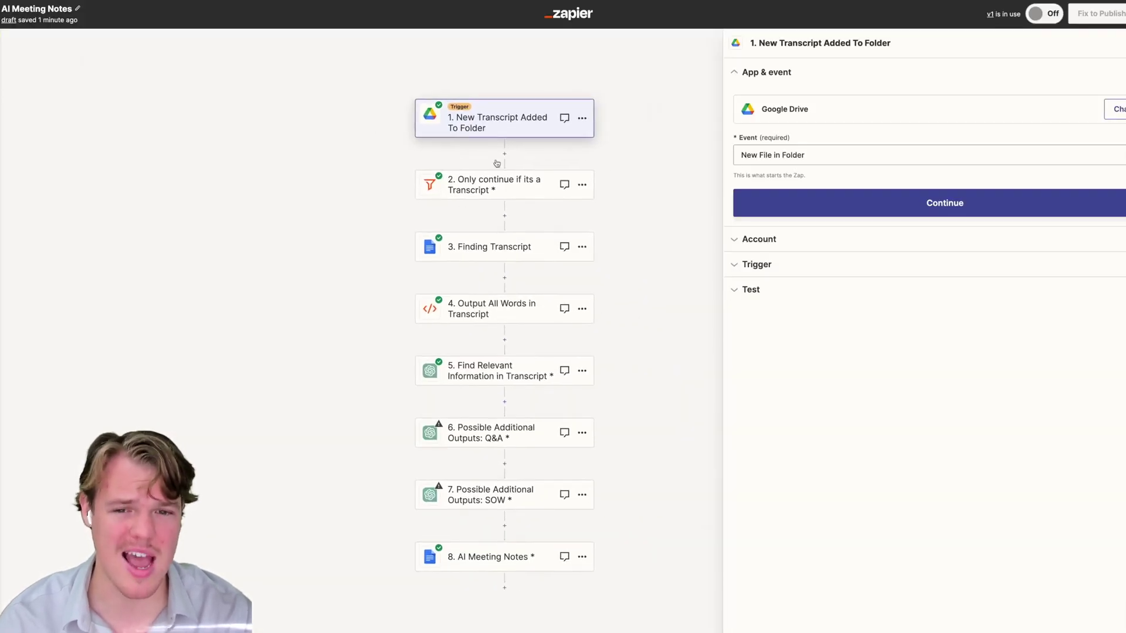
# Insert a step after the trigger, search 'google', and choose Google Drive with API Request (Beta).
pyautogui.click(508, 153)
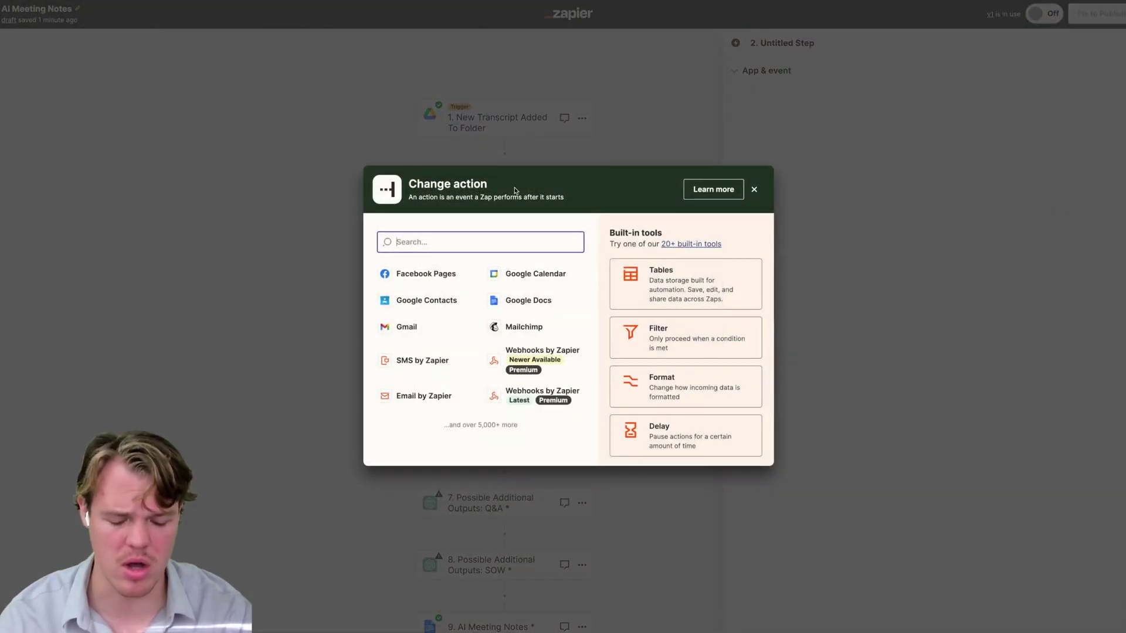
pyautogui.write('google')
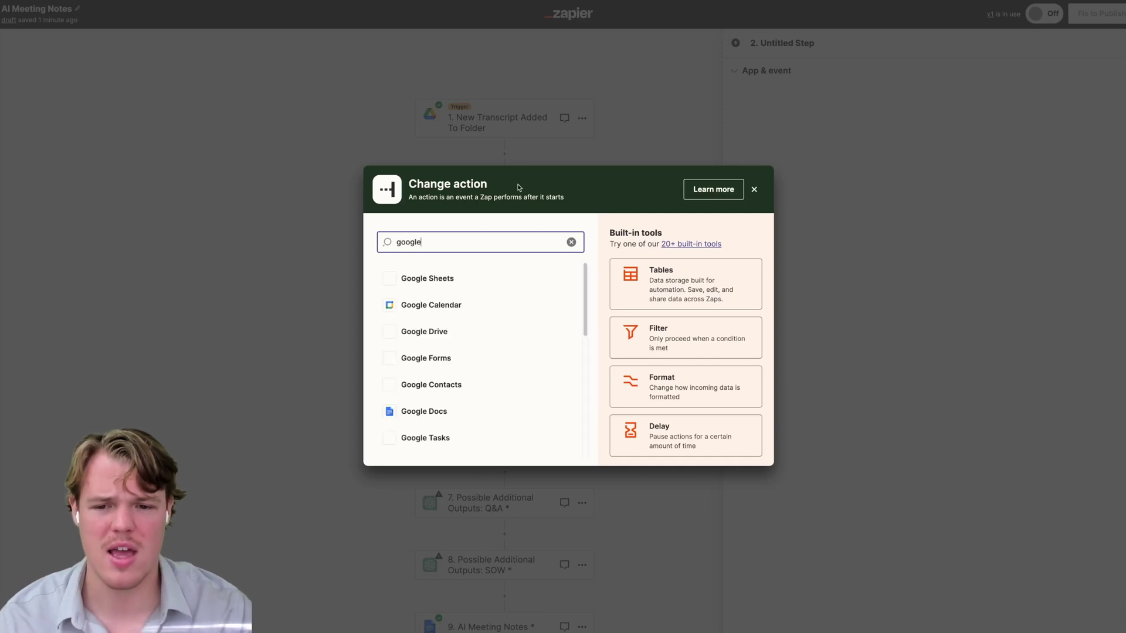
pyautogui.click(459, 331)
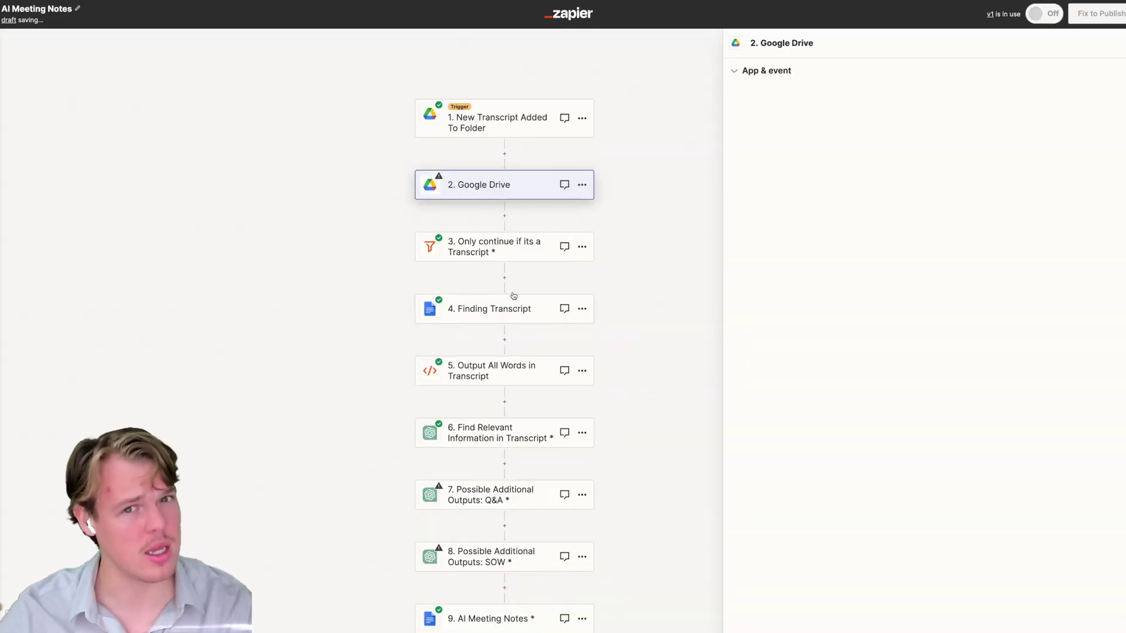
pyautogui.click(799, 156)
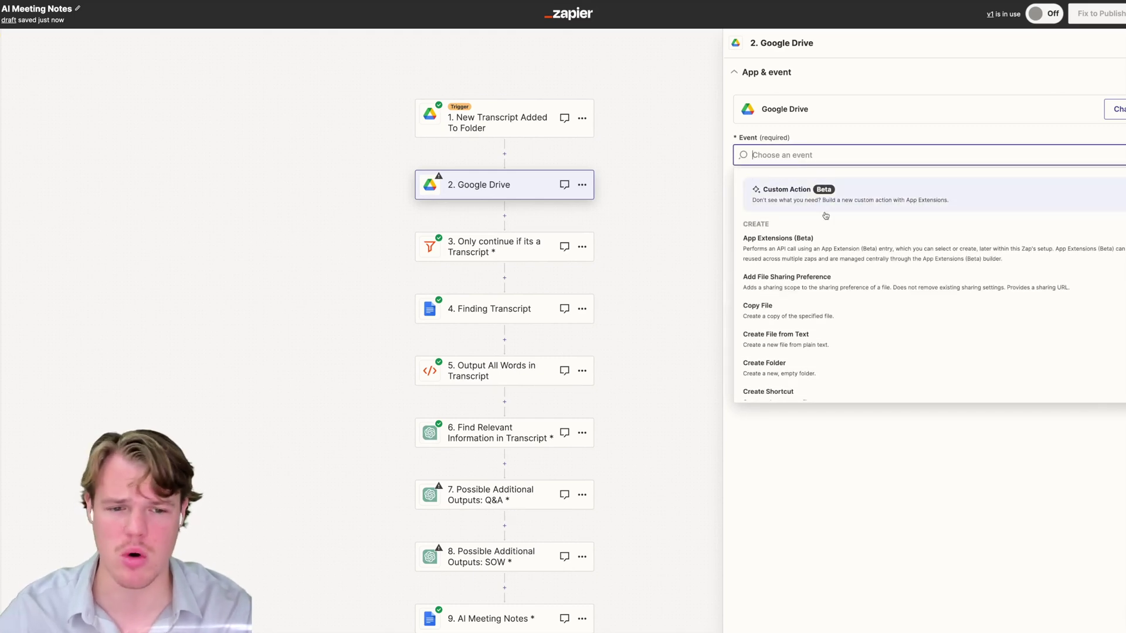
pyautogui.scroll(-10, 839, 295)
pyautogui.click(840, 297)
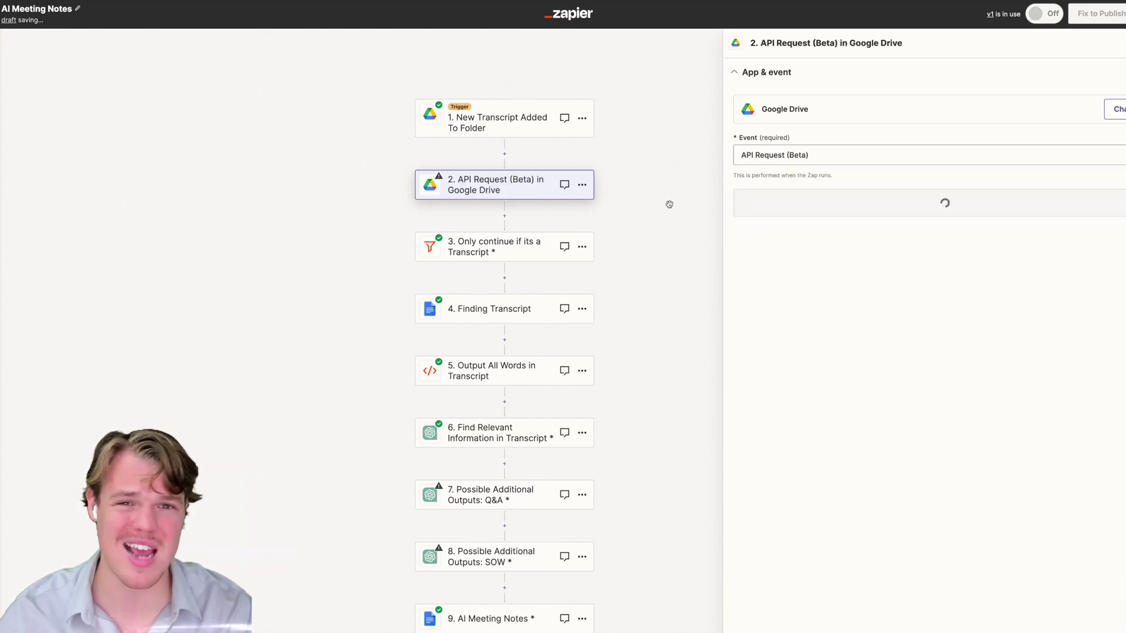
pyautogui.click(835, 203)
# Continue to the request settings and review the HTTP Method options, keeping GET.
pyautogui.click(771, 210)
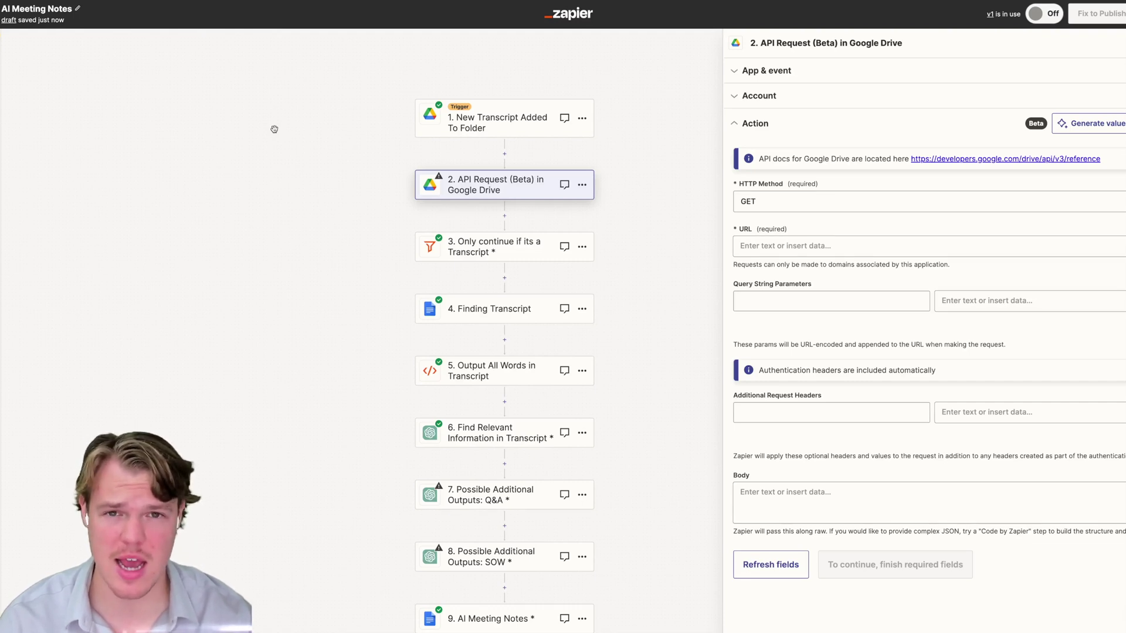
pyautogui.hscroll(4, 274, 129)
pyautogui.scroll(1, 266, 146)
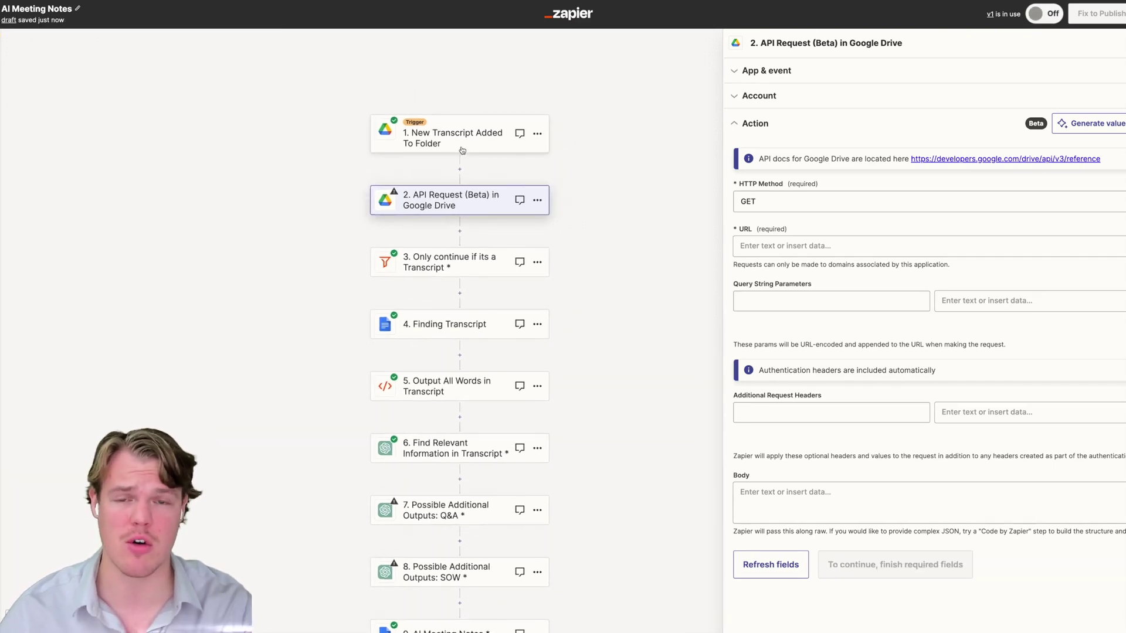
pyautogui.click(807, 205)
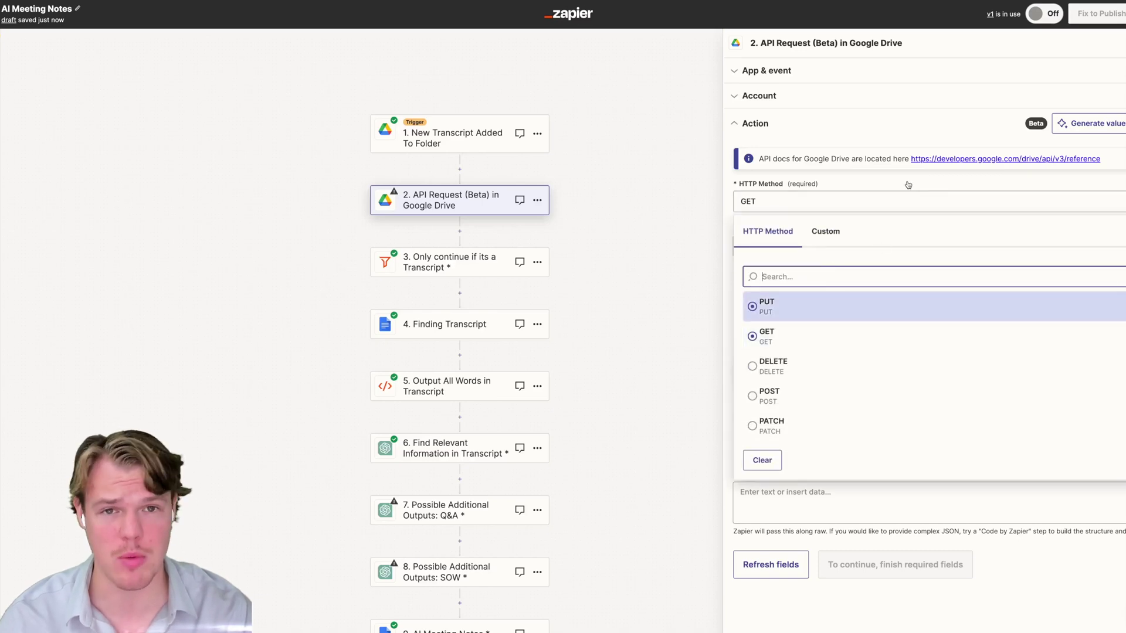
pyautogui.click(875, 205)
pyautogui.click(874, 205)
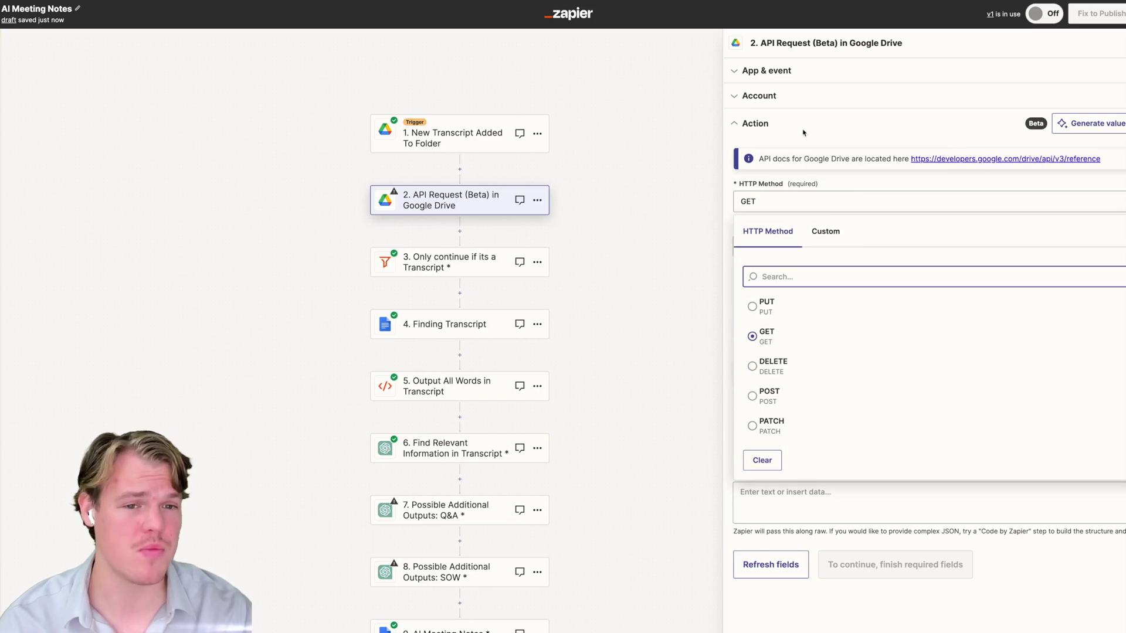
pyautogui.click(729, 143)
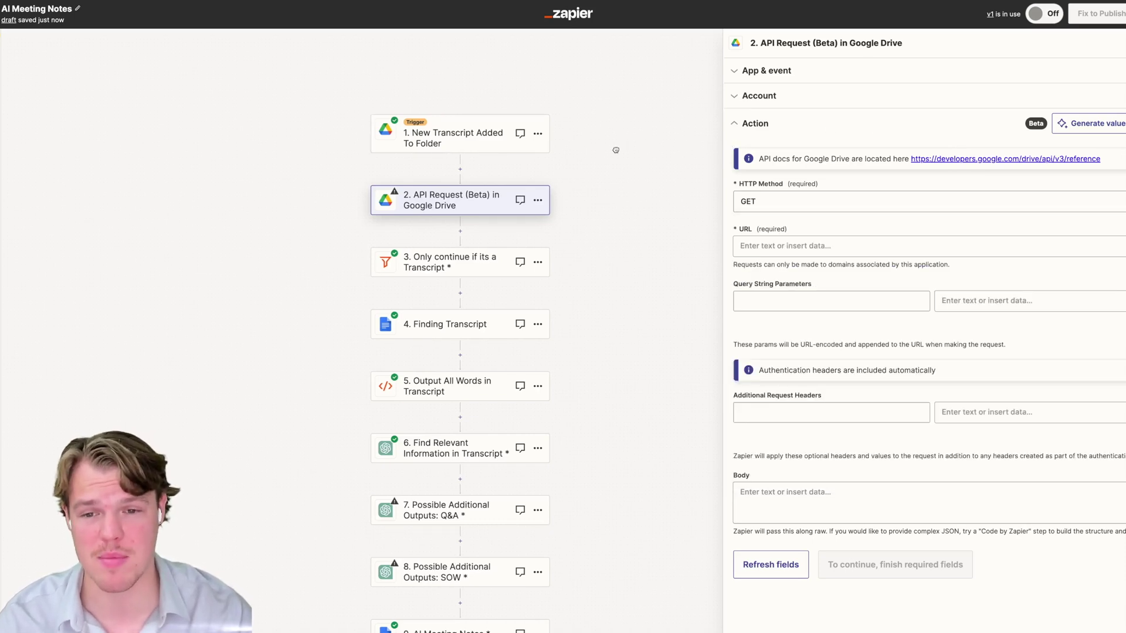
pyautogui.moveTo(615, 151); pyautogui.dragTo(629, 150)
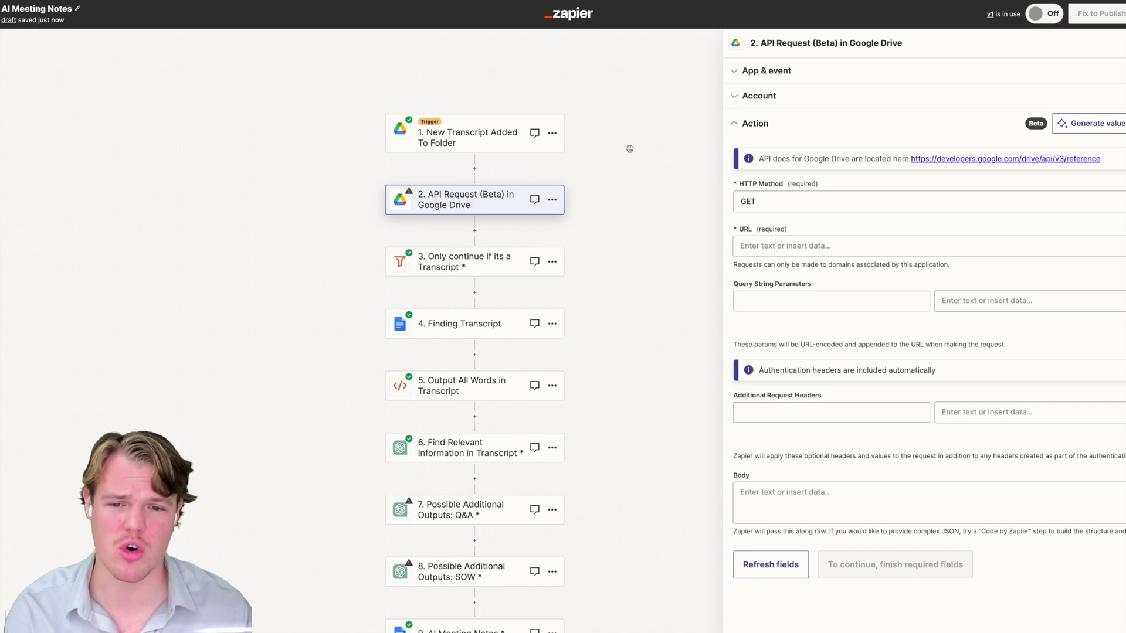
pyautogui.scroll(-1, 628, 146)
pyautogui.hscroll(-1, 628, 146)
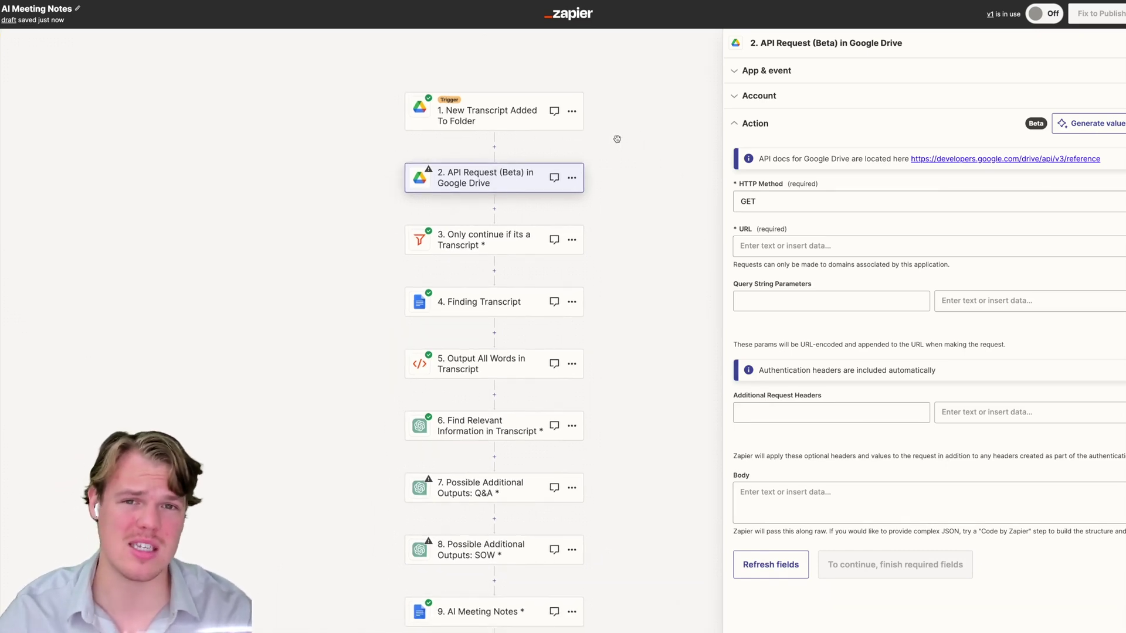
# Delete step 2, API Request (Beta), from the Zap through its options menu.
pyautogui.click(576, 178)
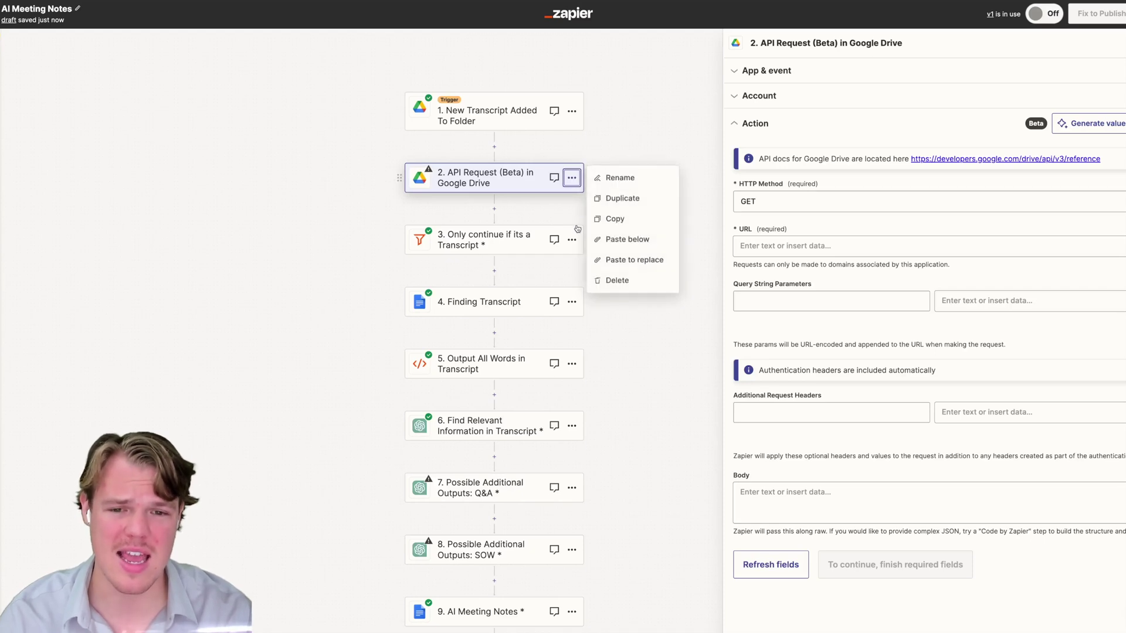
pyautogui.click(631, 282)
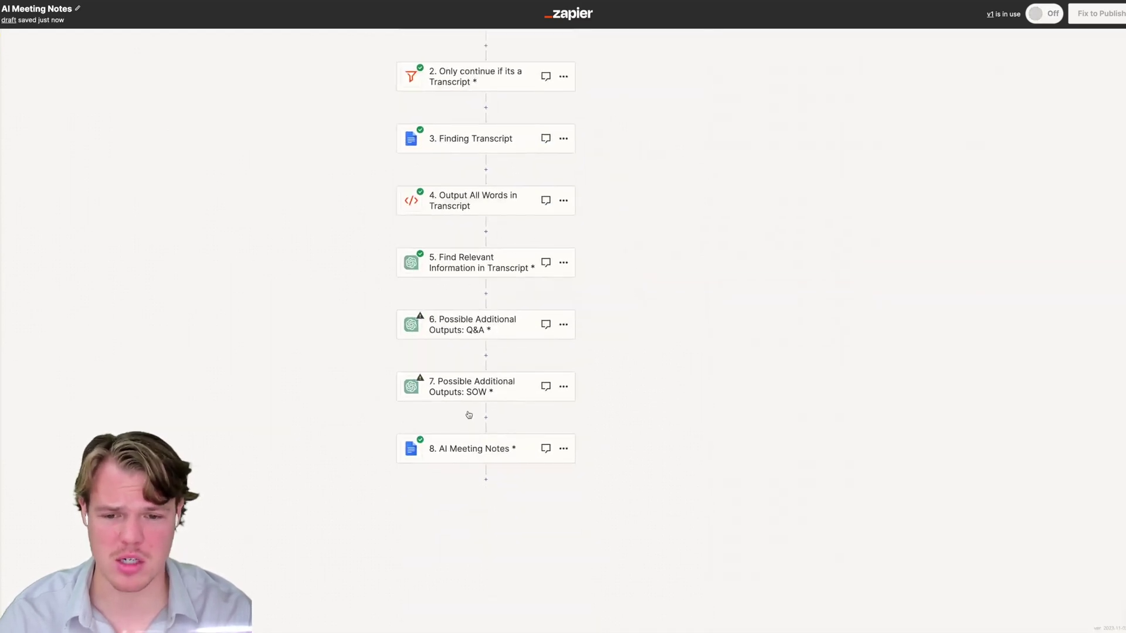
pyautogui.scroll(-2, 686, 311)
pyautogui.scroll(3, 650, 278)
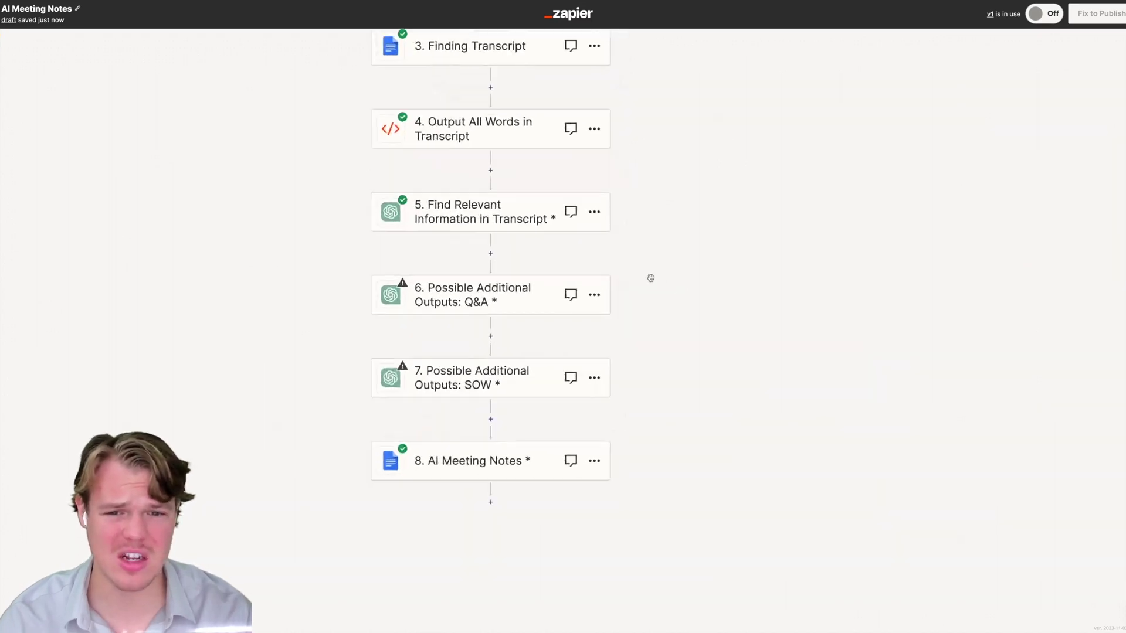
pyautogui.moveTo(651, 278); pyautogui.dragTo(731, 270)
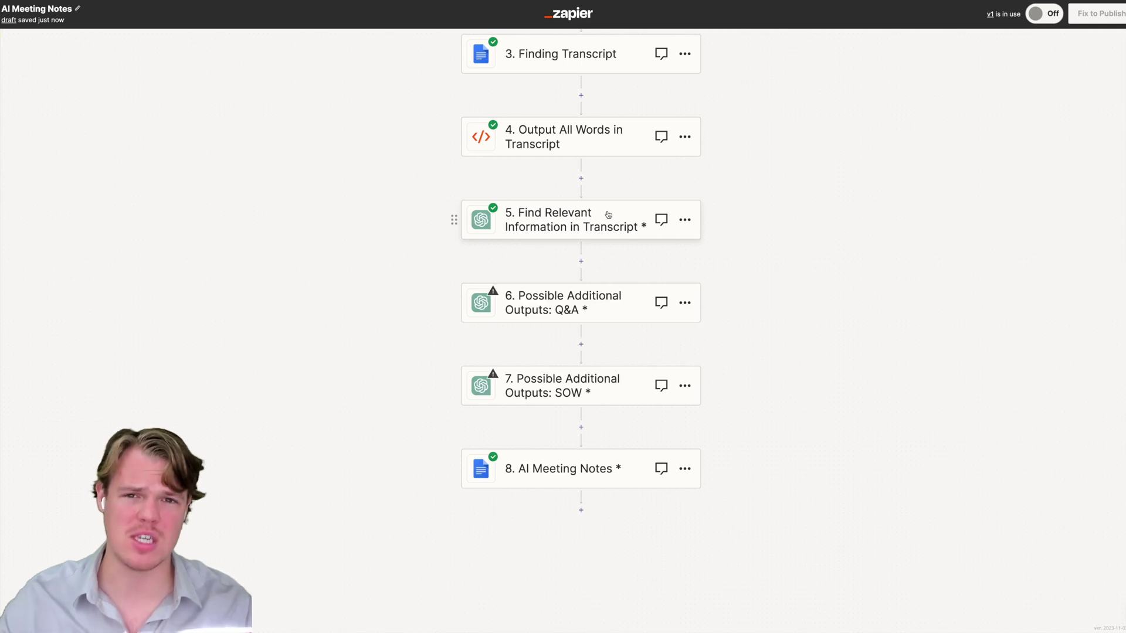
pyautogui.moveTo(733, 255); pyautogui.dragTo(740, 239)
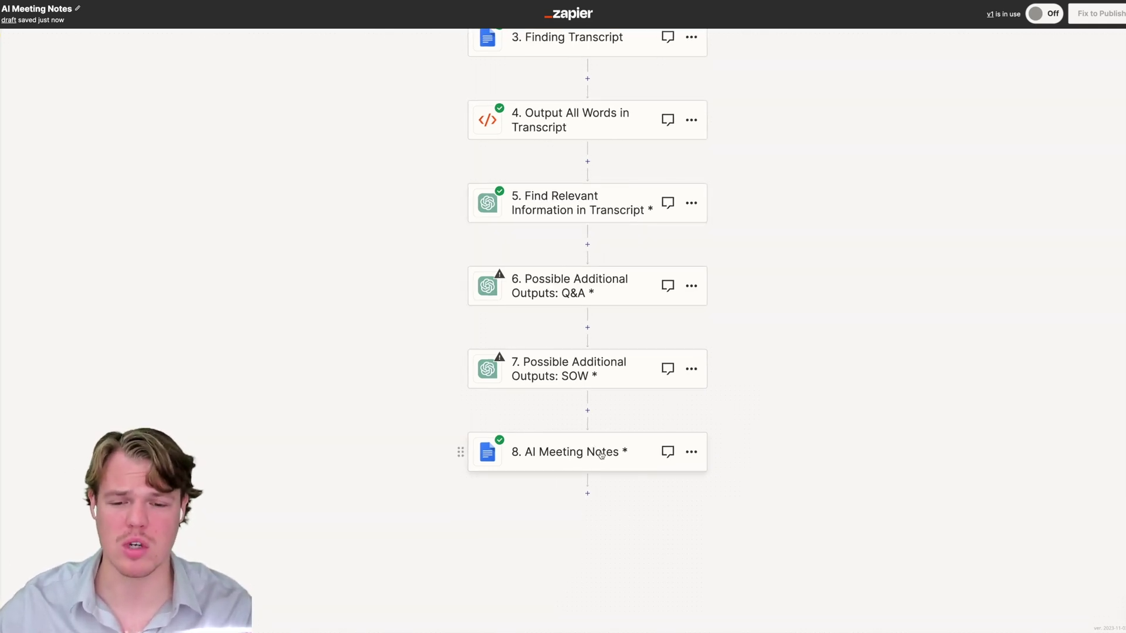
pyautogui.scroll(5, 754, 316)
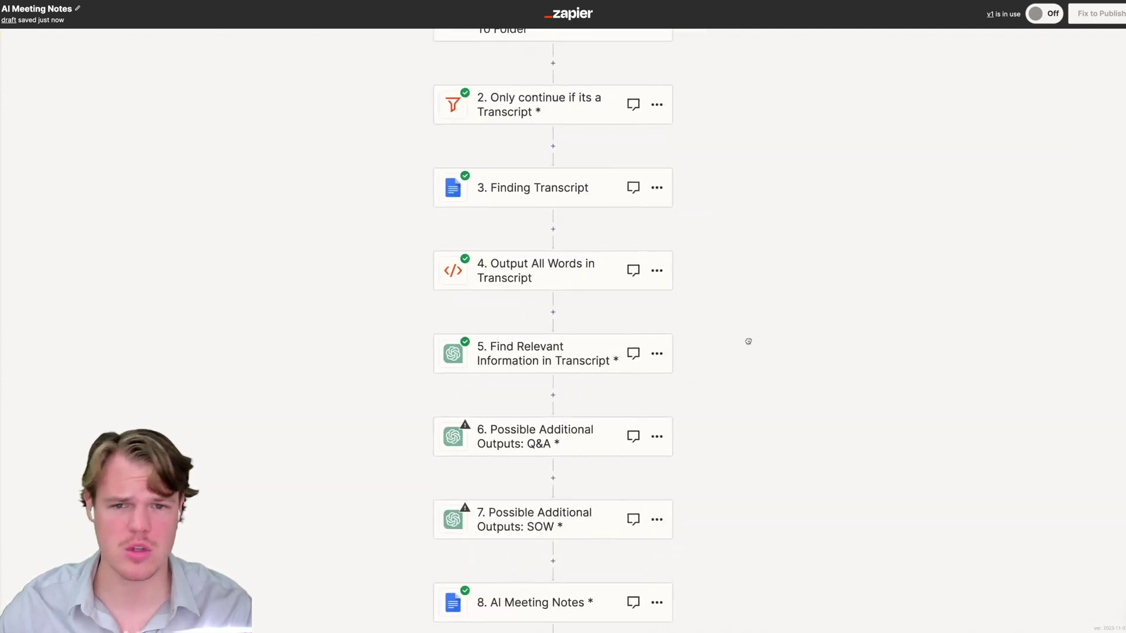
pyautogui.scroll(1, 761, 360)
pyautogui.scroll(-2, 719, 327)
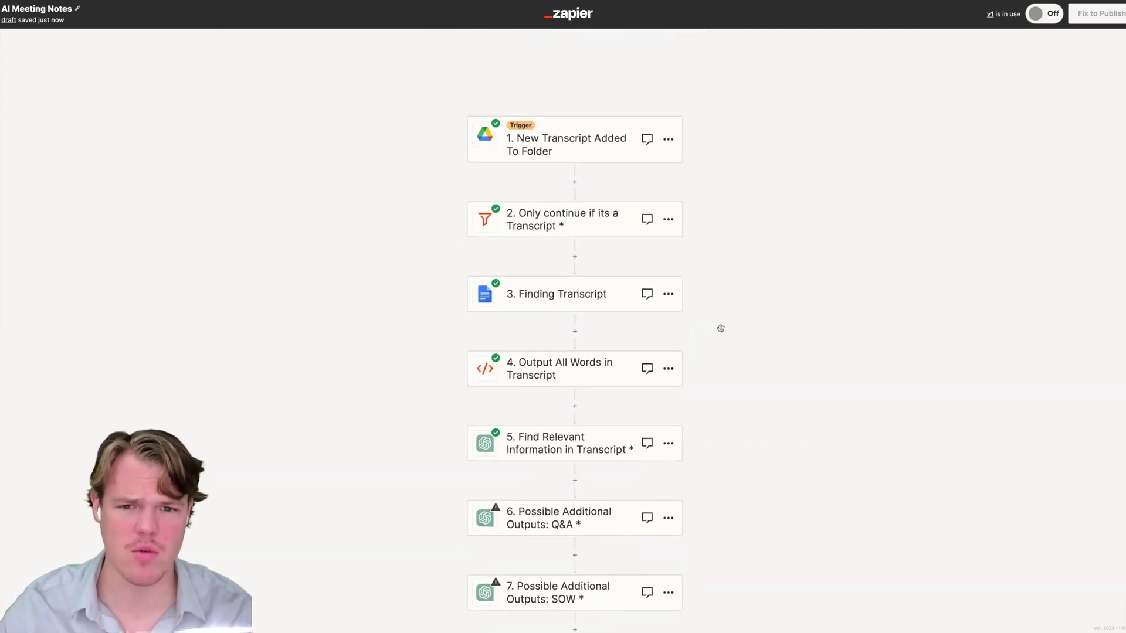
pyautogui.scroll(-1, 712, 285)
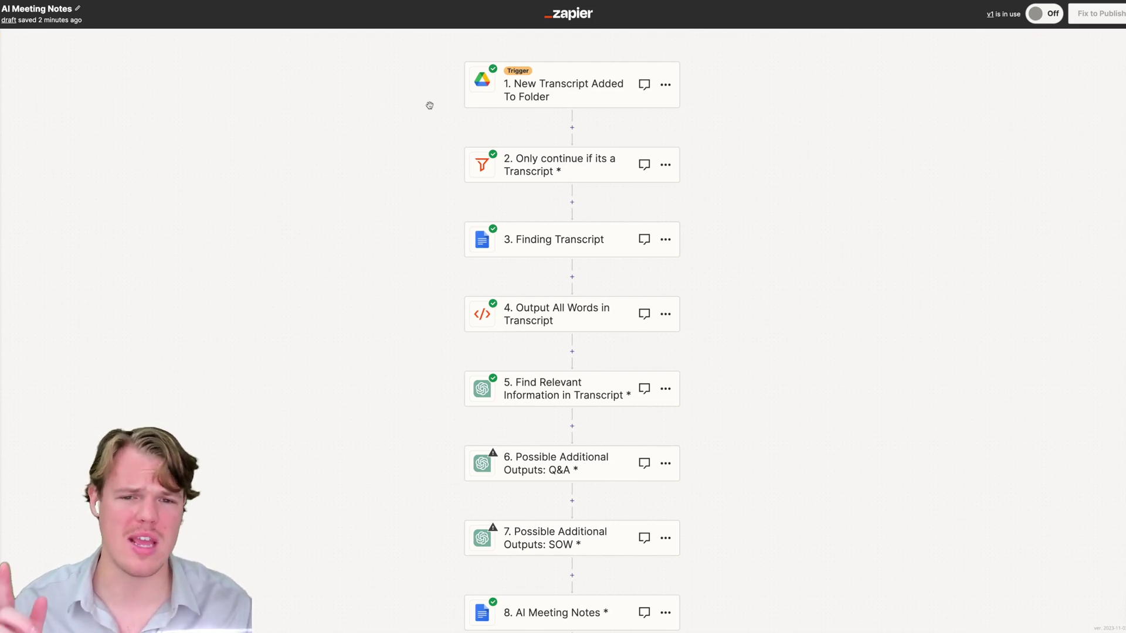
pyautogui.click(573, 128)
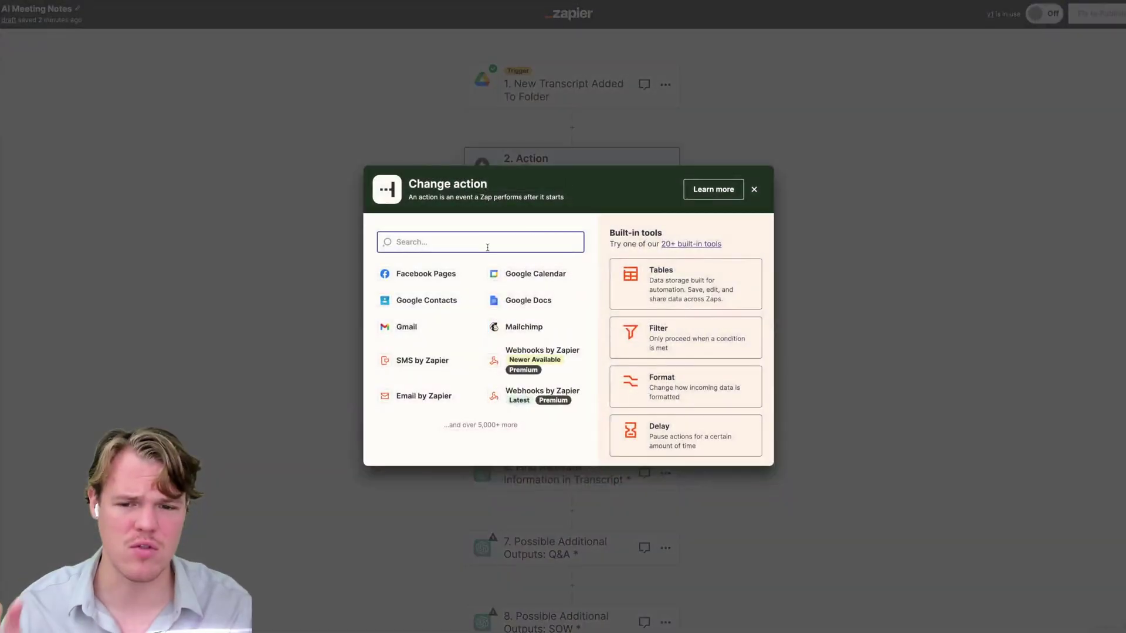
# Search 'google', choose Google Drive with the API Request (Beta) event, and expand its Action settings.
pyautogui.write('gogle')
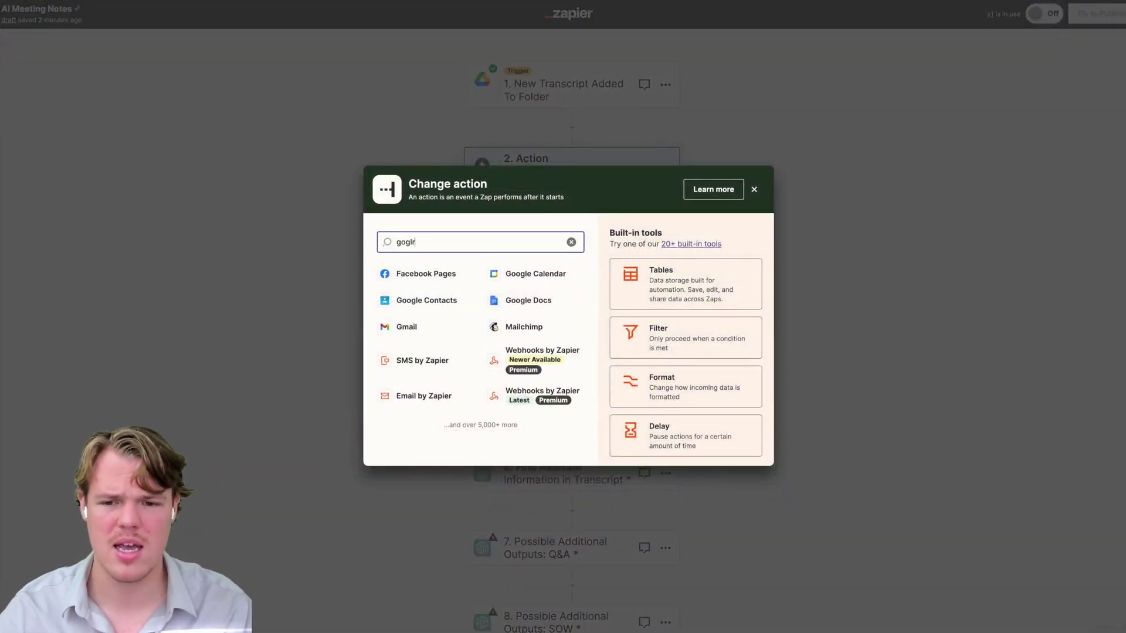
pyautogui.press('BackSpace')
pyautogui.press('BackSpace')
pyautogui.write('ogle')
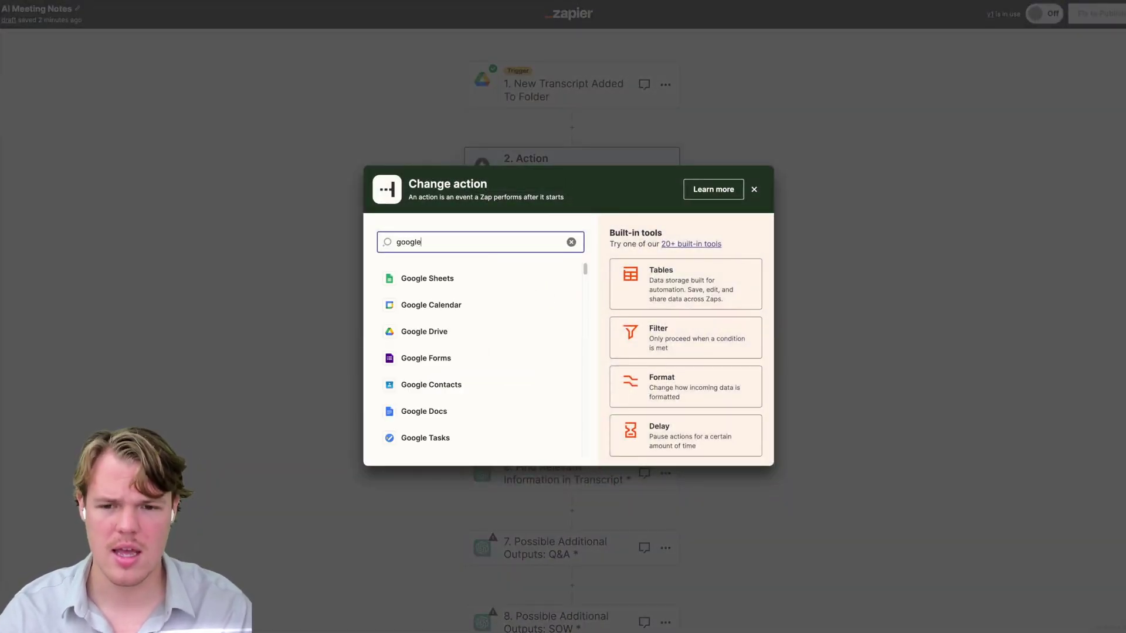
pyautogui.click(460, 330)
pyautogui.click(832, 156)
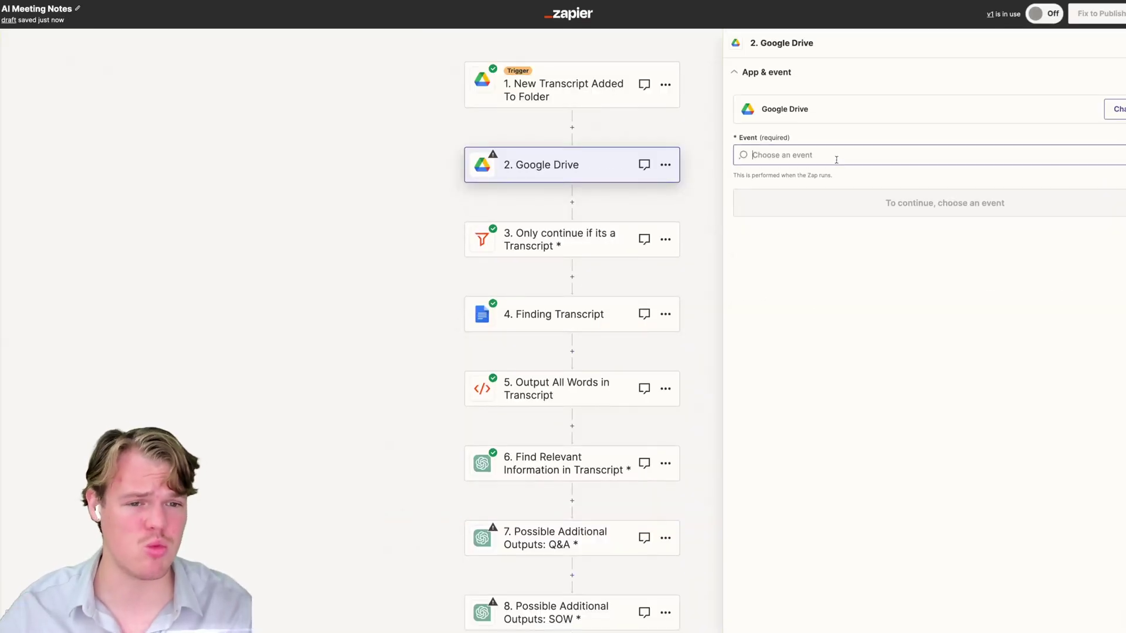
pyautogui.scroll(-5, 822, 351)
pyautogui.click(821, 299)
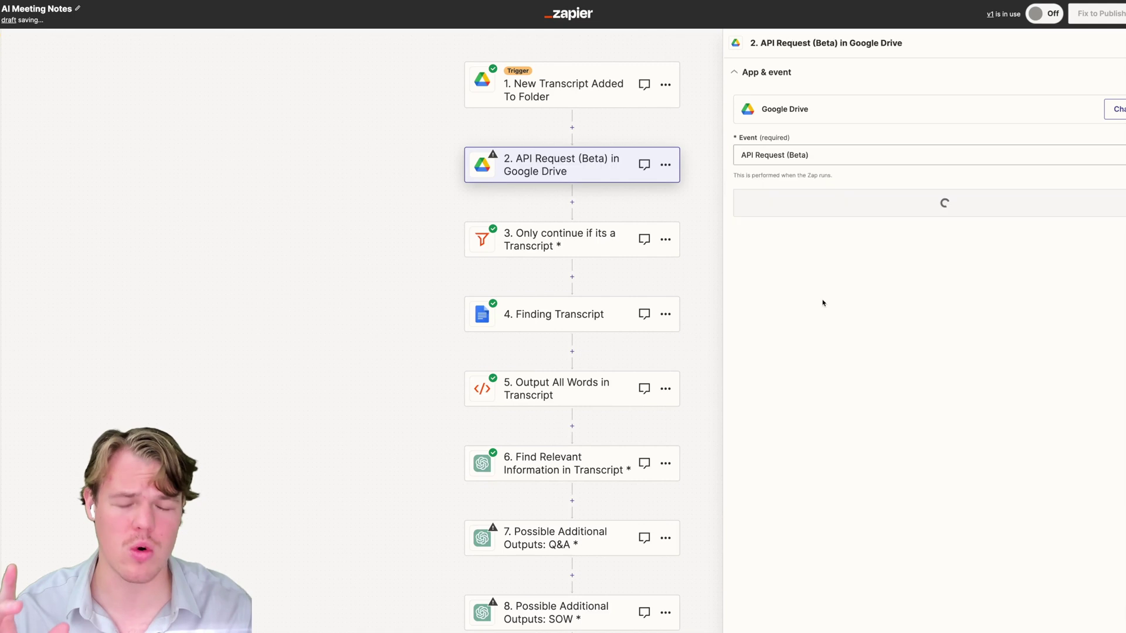
pyautogui.click(800, 245)
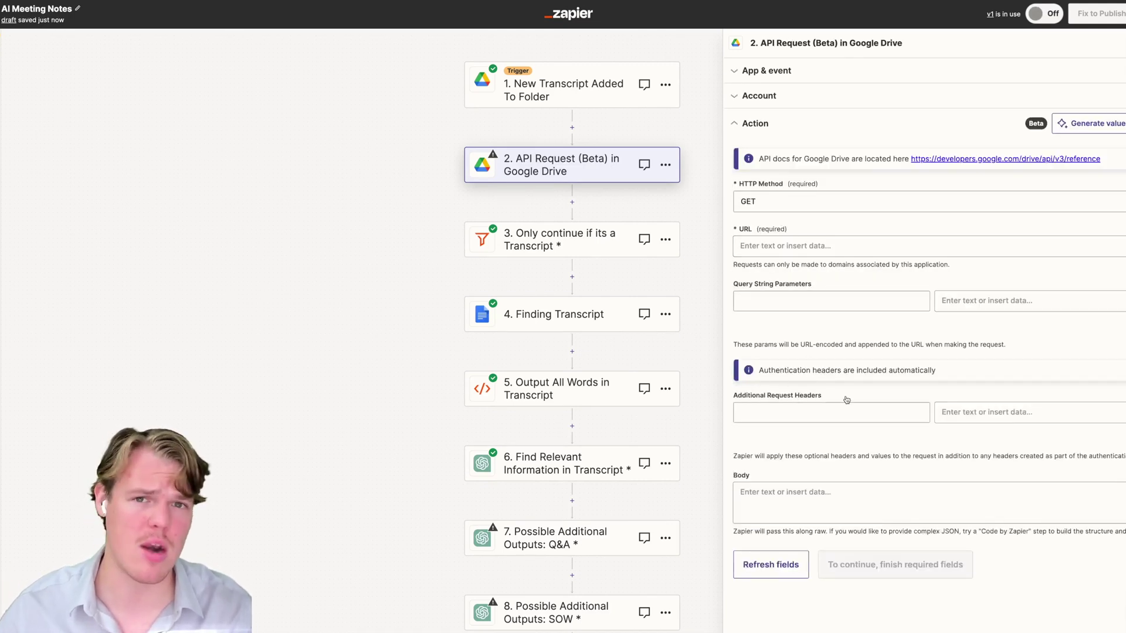
pyautogui.doubleClick(795, 369)
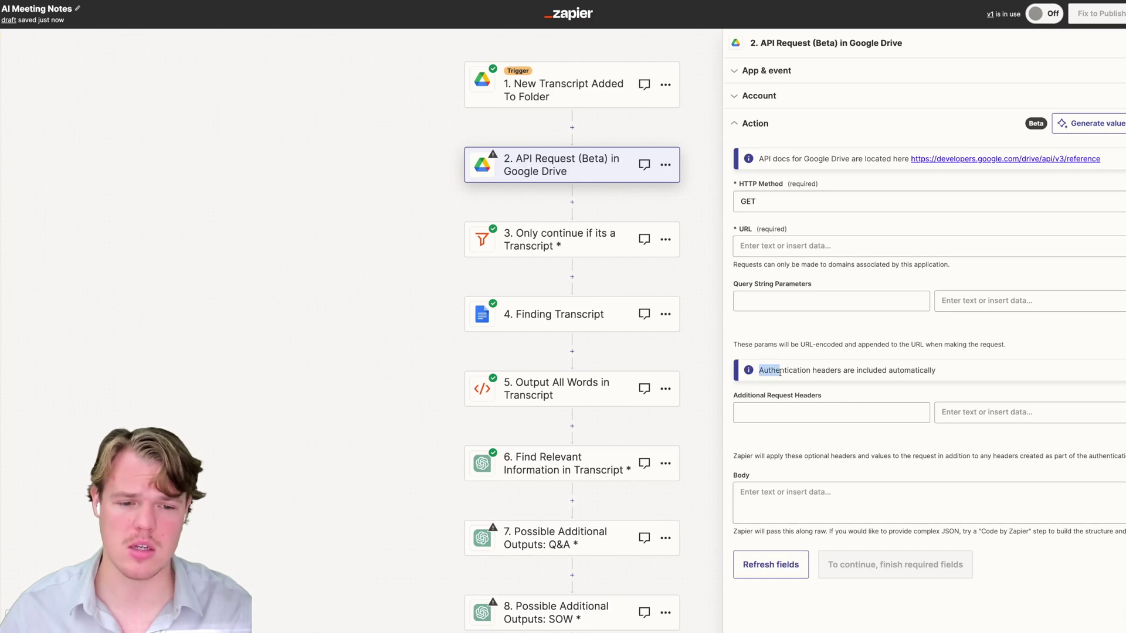
pyautogui.moveTo(794, 370); pyautogui.dragTo(938, 375)
pyautogui.click(912, 344)
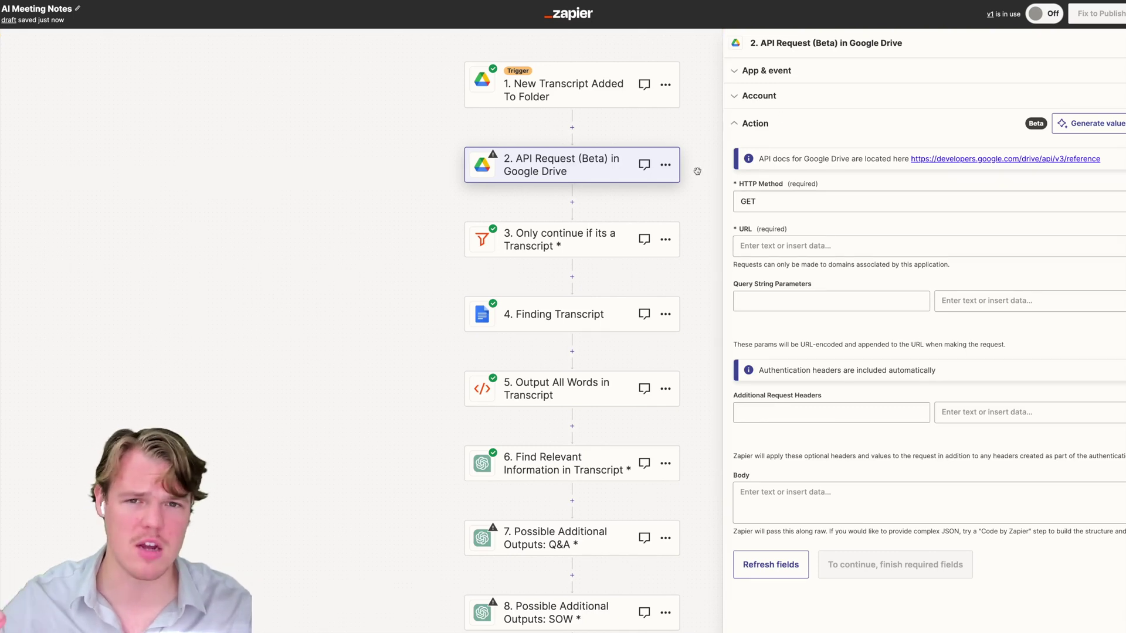
pyautogui.moveTo(425, 295); pyautogui.dragTo(388, 205)
pyautogui.scroll(-3, 365, 229)
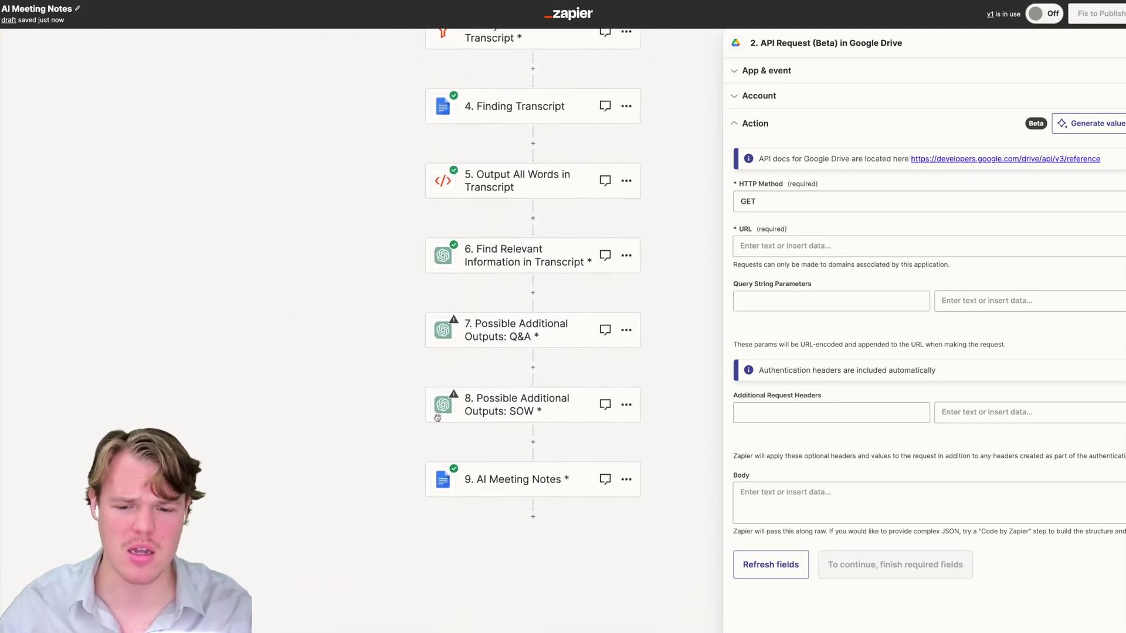
pyautogui.scroll(2, 327, 374)
pyautogui.scroll(5, 328, 374)
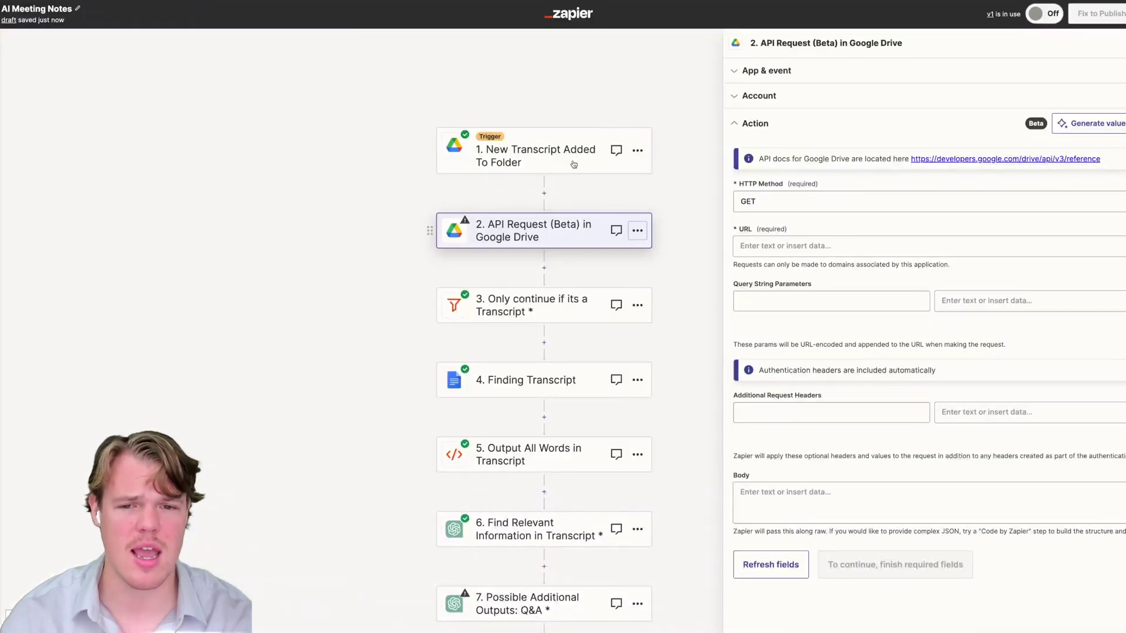
pyautogui.click(576, 153)
# Check the trigger's event list and leave 'New File in Folder' selected.
pyautogui.click(814, 155)
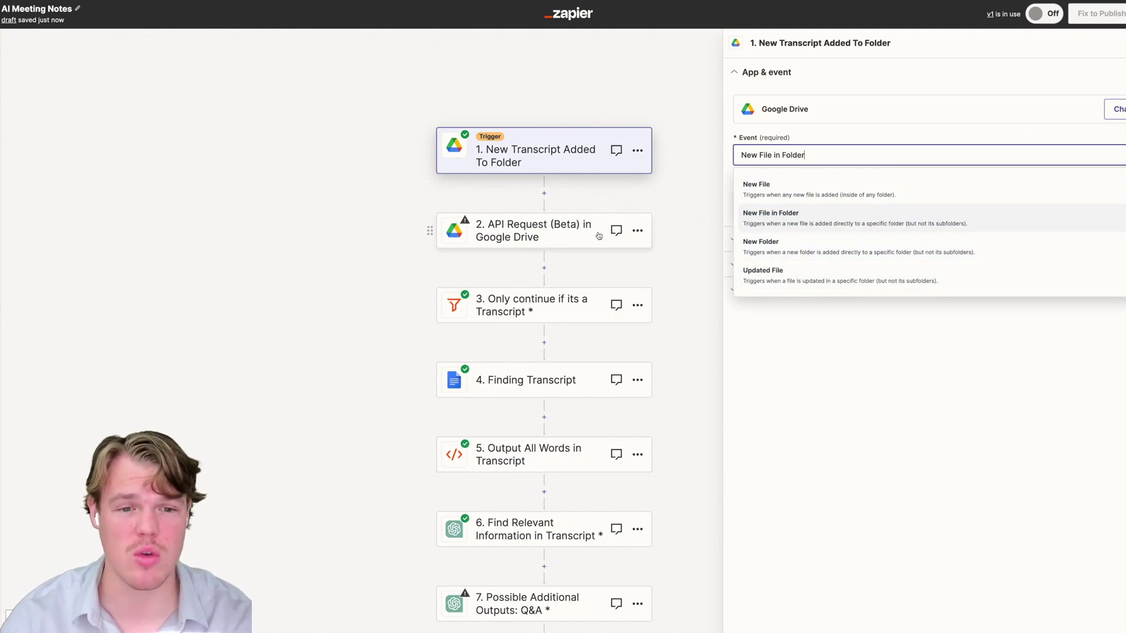
pyautogui.click(690, 242)
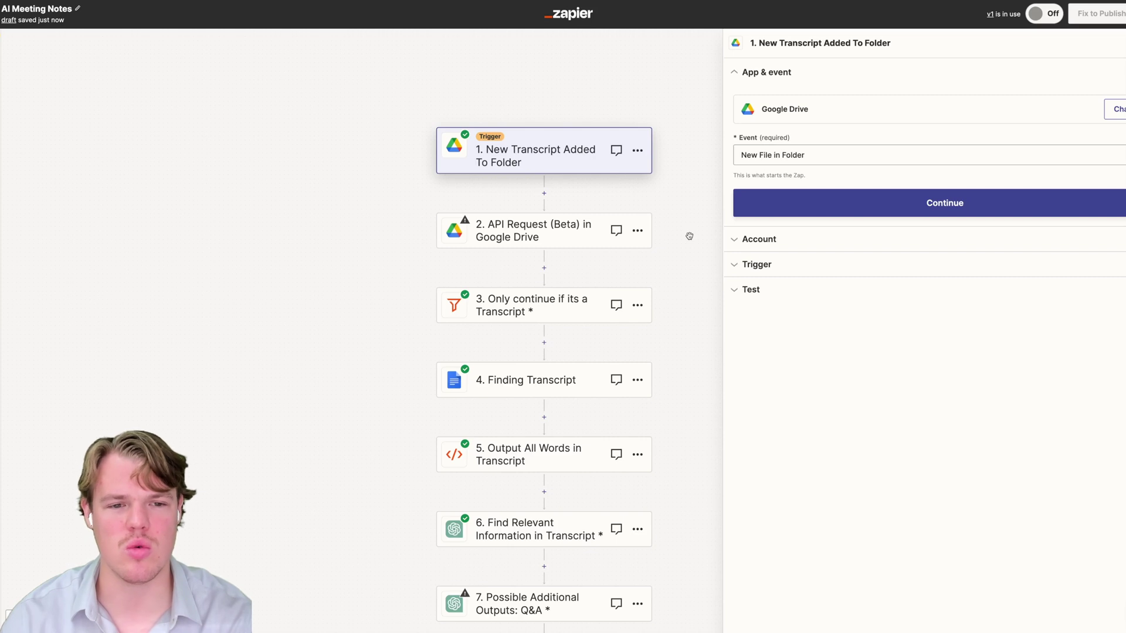
# Open the Google Drive trigger's Event dropdown to compare other trigger events with New File in Folder.
pyautogui.click(815, 155)
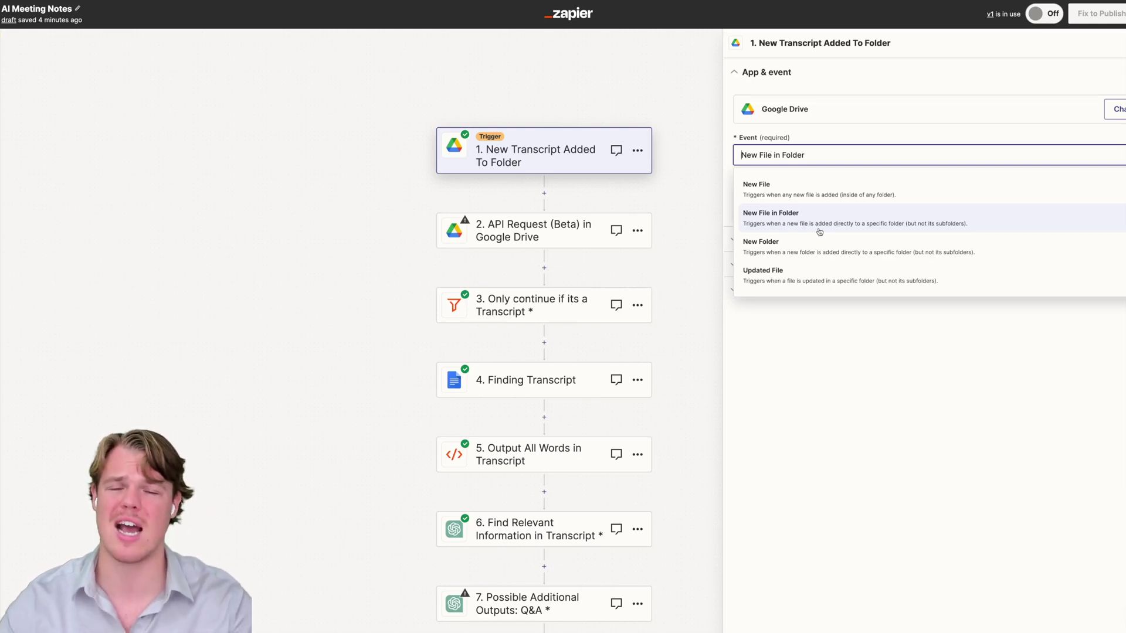
# Close the event list and pan through the nine Zap steps, from the trigger to 'AI Meeting Notes'.
pyautogui.click(389, 262)
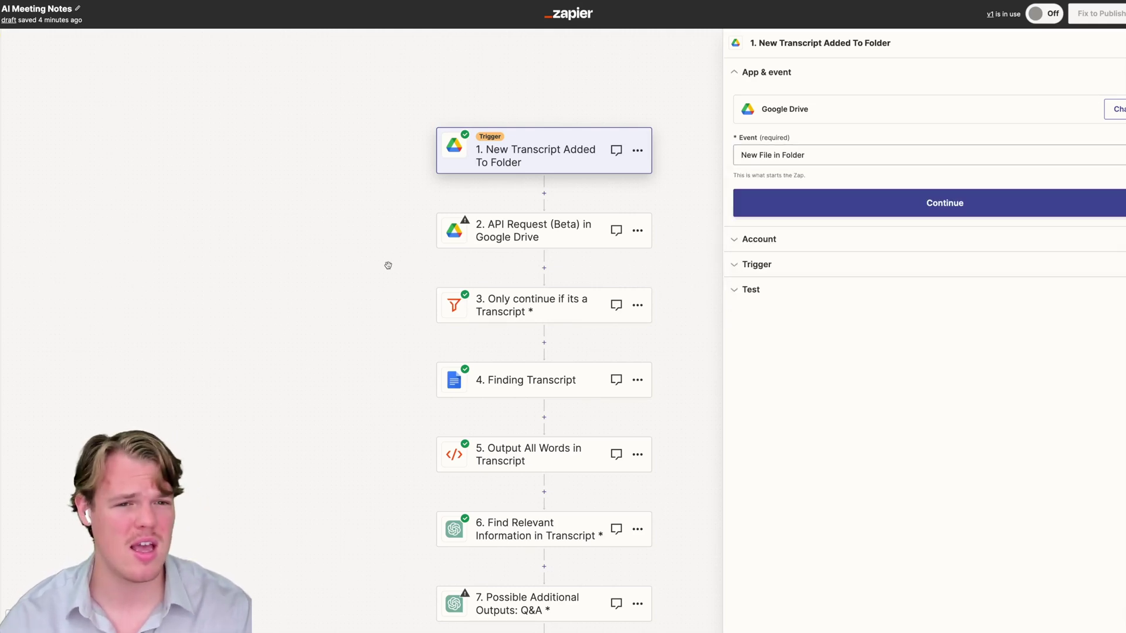
pyautogui.moveTo(352, 268); pyautogui.dragTo(334, 246)
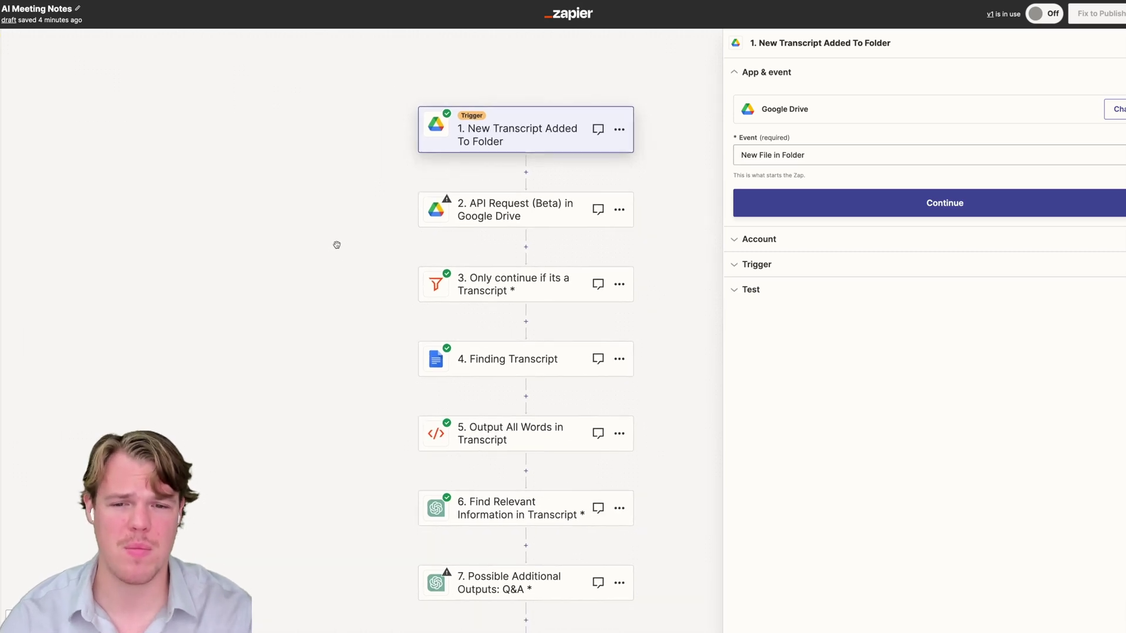
pyautogui.moveTo(338, 237); pyautogui.dragTo(342, 224)
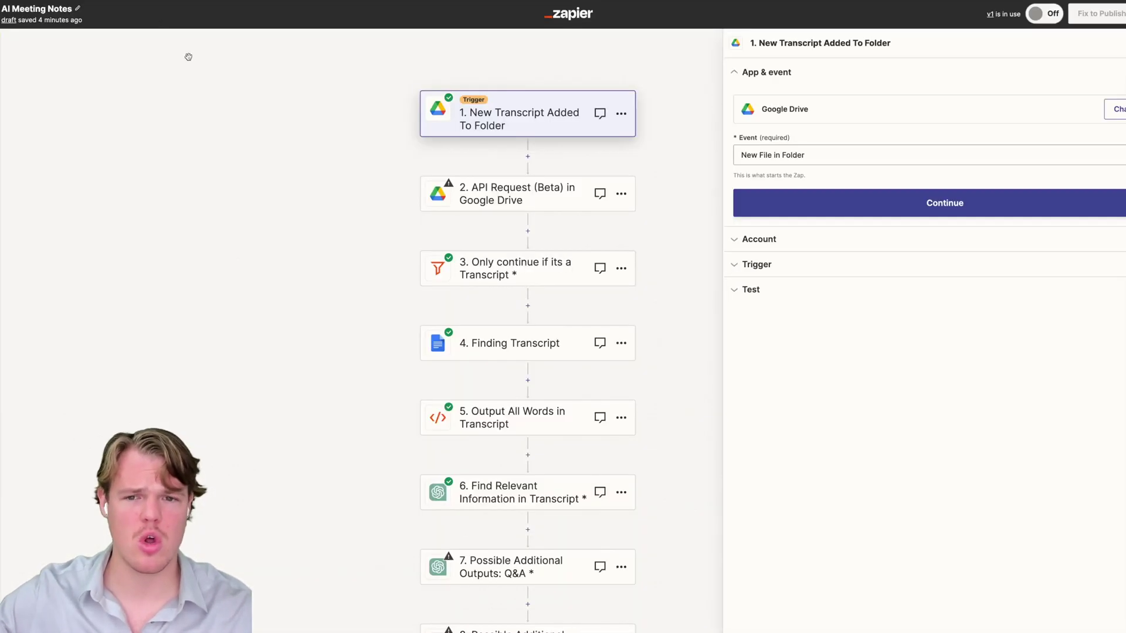
pyautogui.scroll(-2, 296, 282)
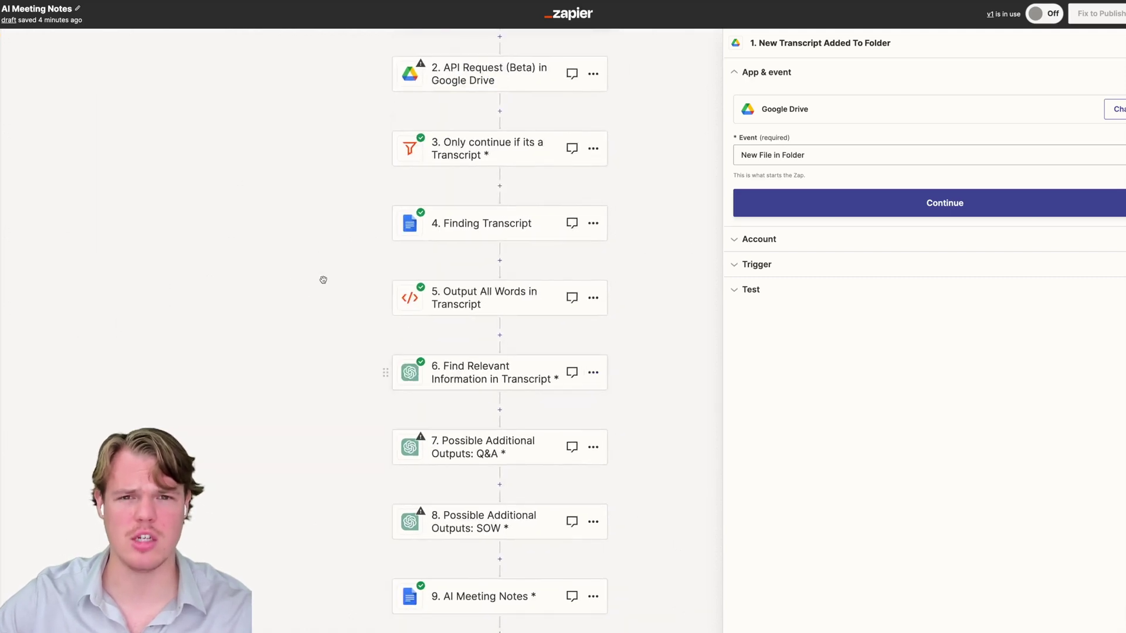
pyautogui.moveTo(322, 279); pyautogui.dragTo(336, 307)
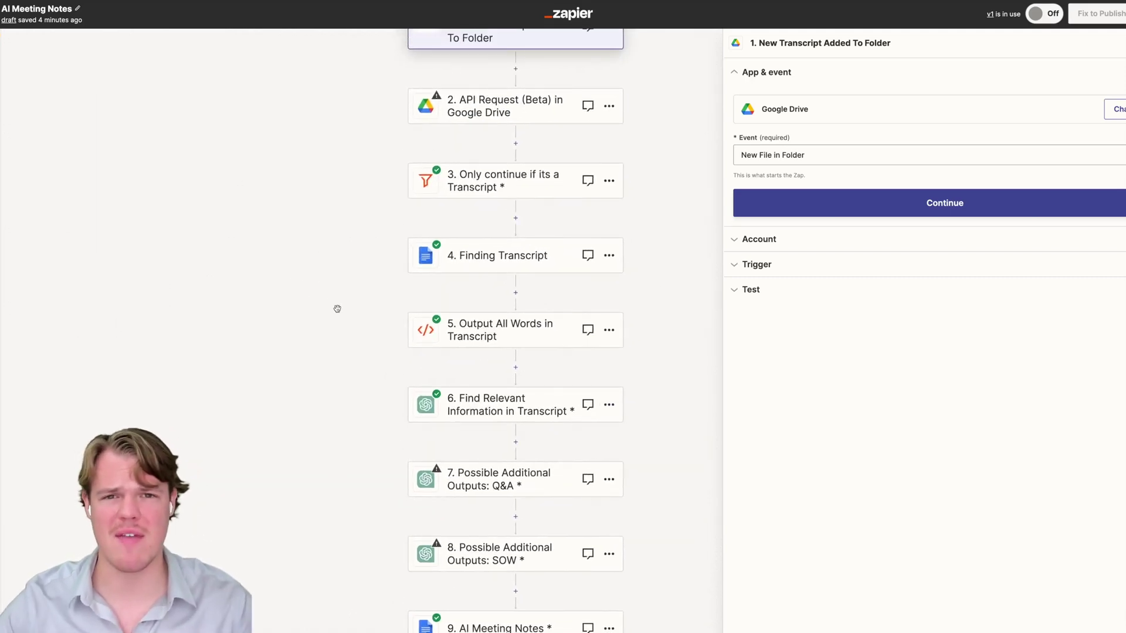